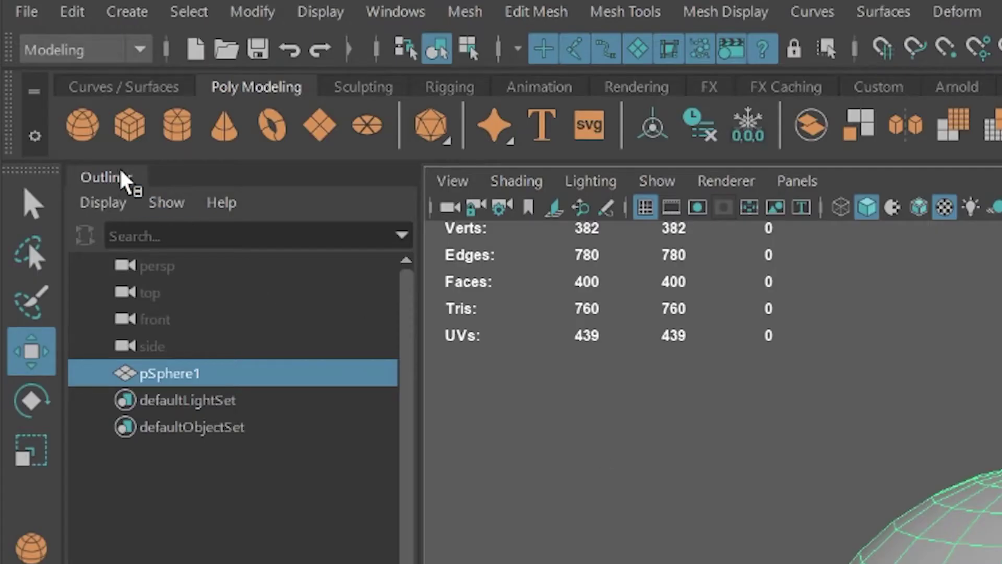
- Browse the shape creation menu and close it without adding anything
click(127, 13)
mouse_move(203, 111)
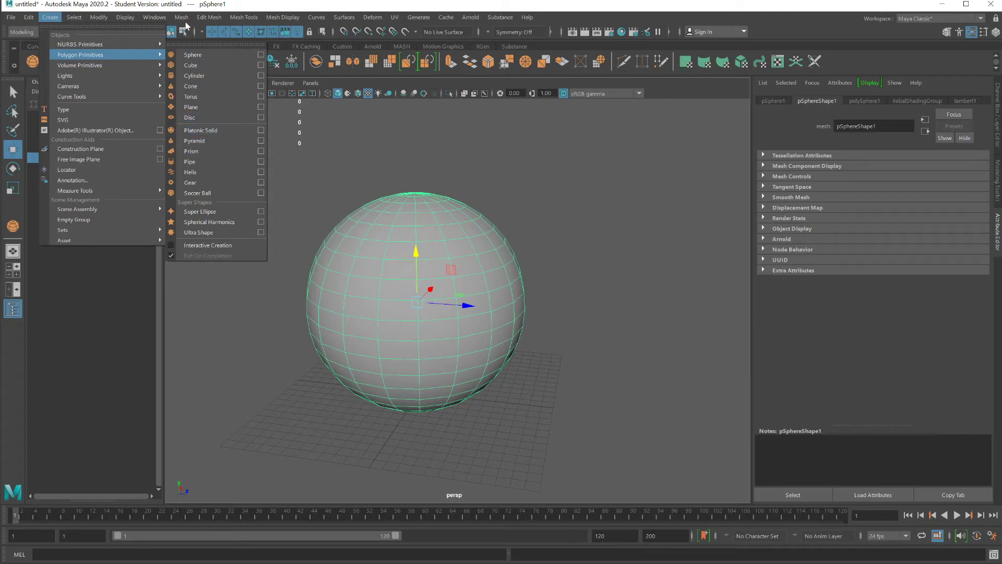
click(172, 5)
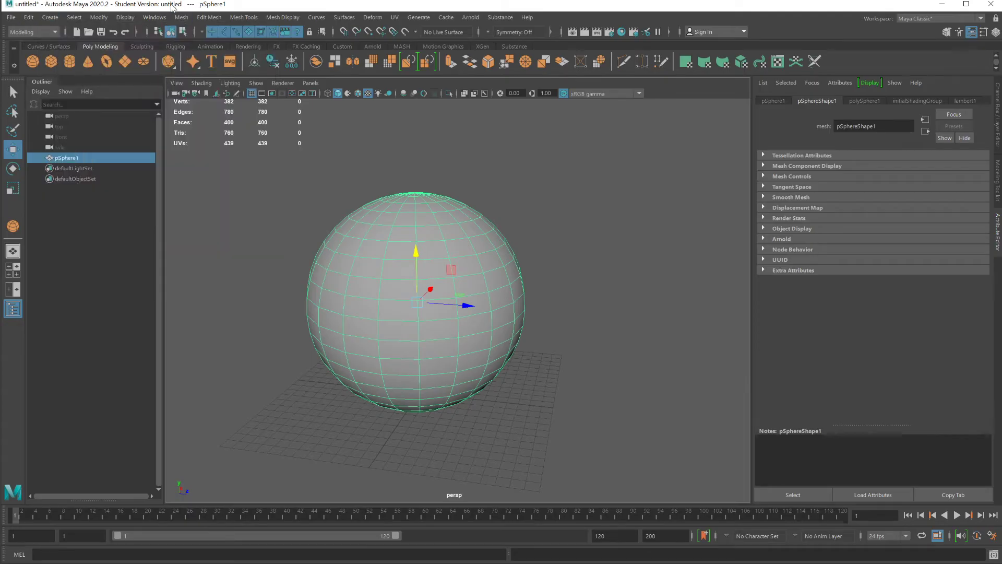
- Assign a new Lambert material to the sphere
right_click(376, 275)
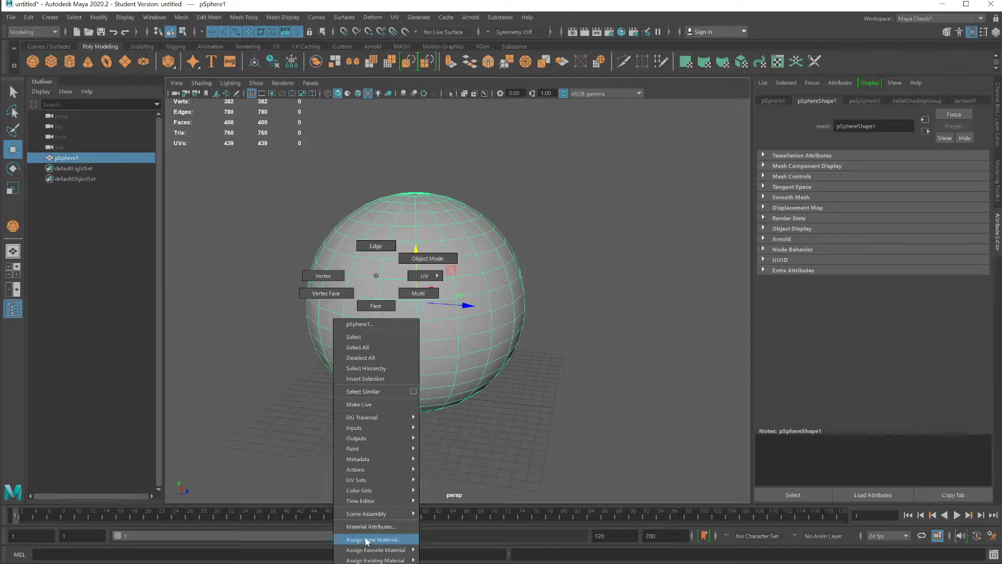
click(368, 509)
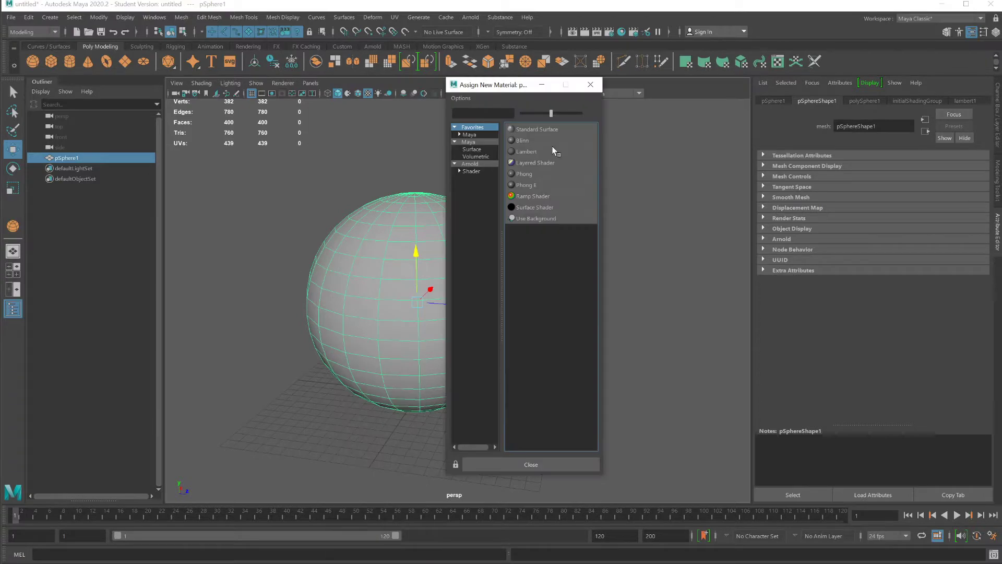
click(525, 151)
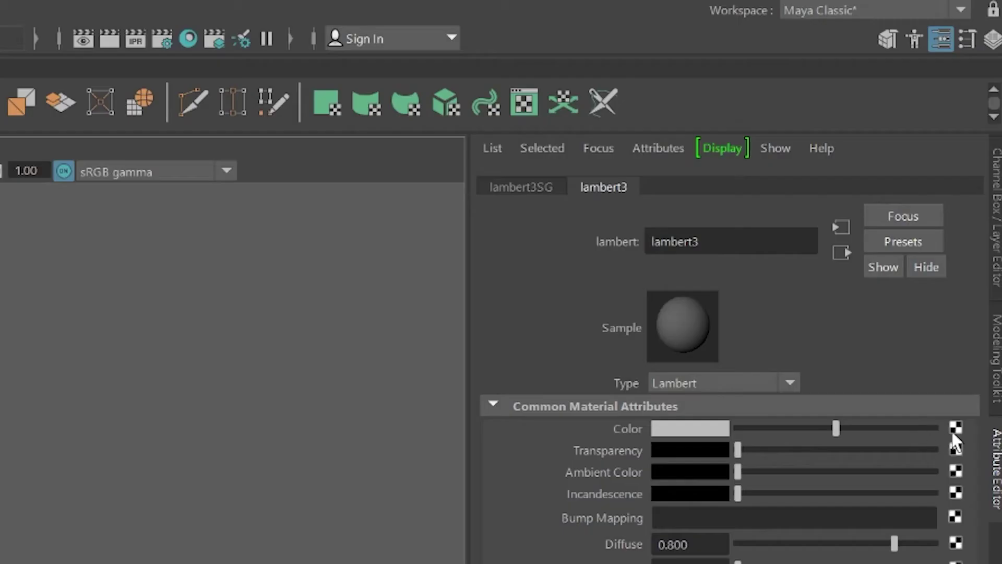
- Connect a File texture to the Lambert colour and load smileblue.jpg as its image
click(954, 427)
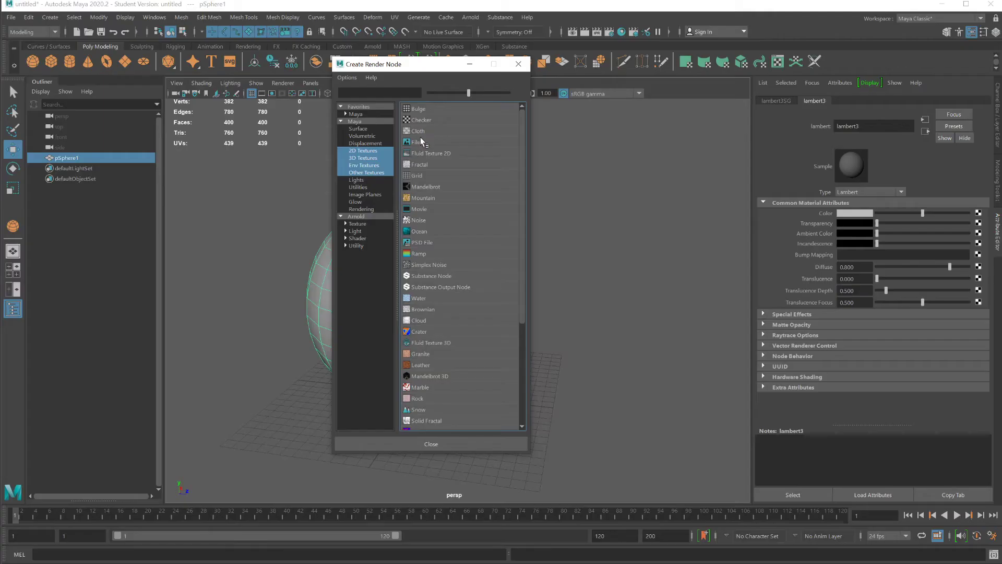
click(414, 142)
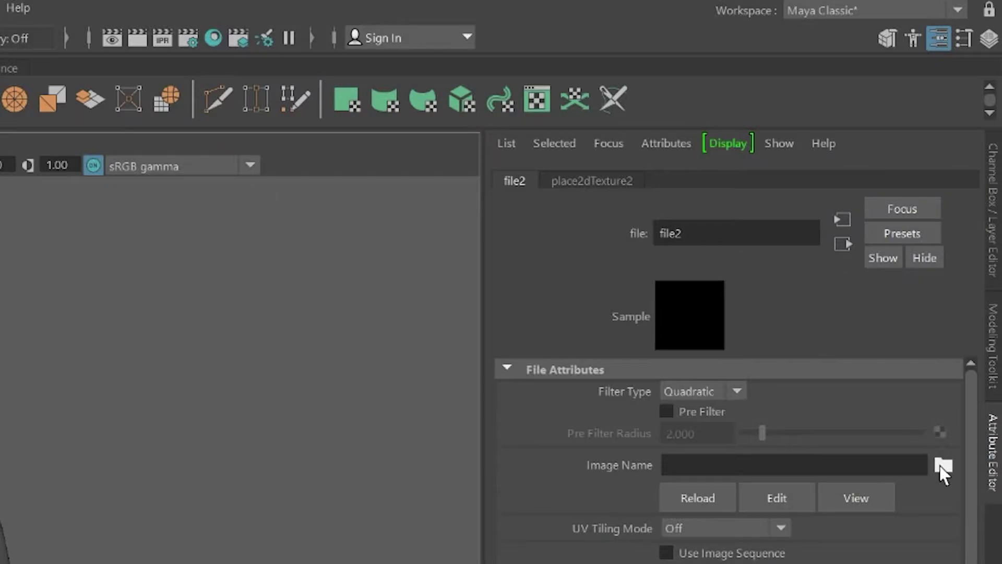
click(942, 466)
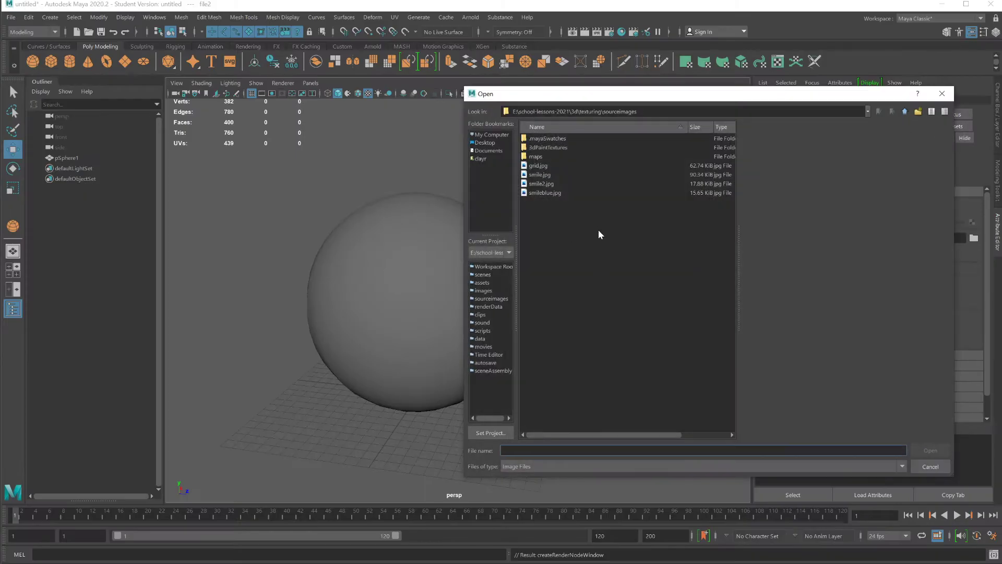
click(544, 193)
click(930, 450)
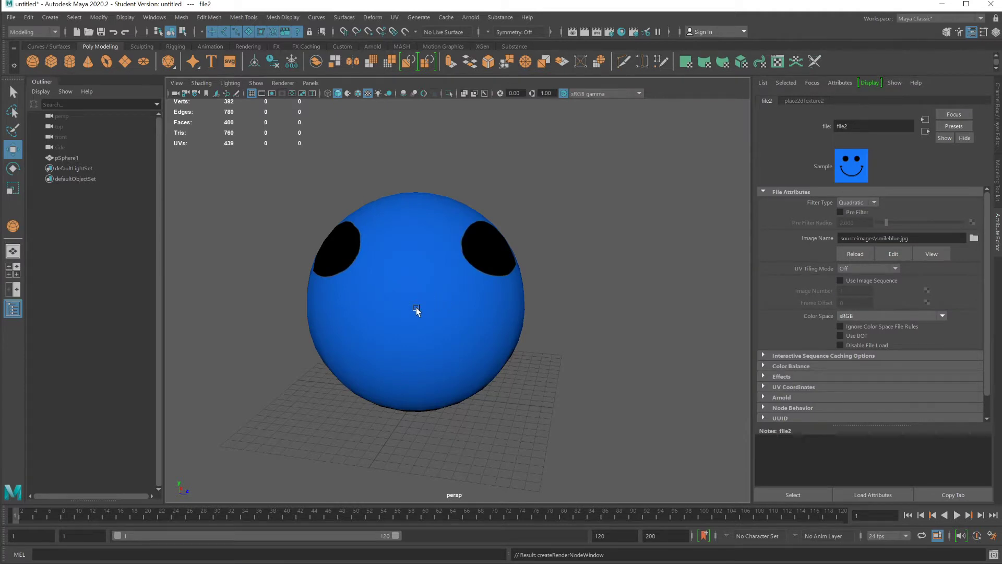
- Orbit and zoom around the selected sphere to check the smiley's eyes and mouth from several angles
alt+drag(416, 308, 363, 345)
mouse_move(423, 262)
alt+mouse_down()
mouse_move(394, 287)
mouse_move(437, 251)
alt+mouse_up()
click(433, 231)
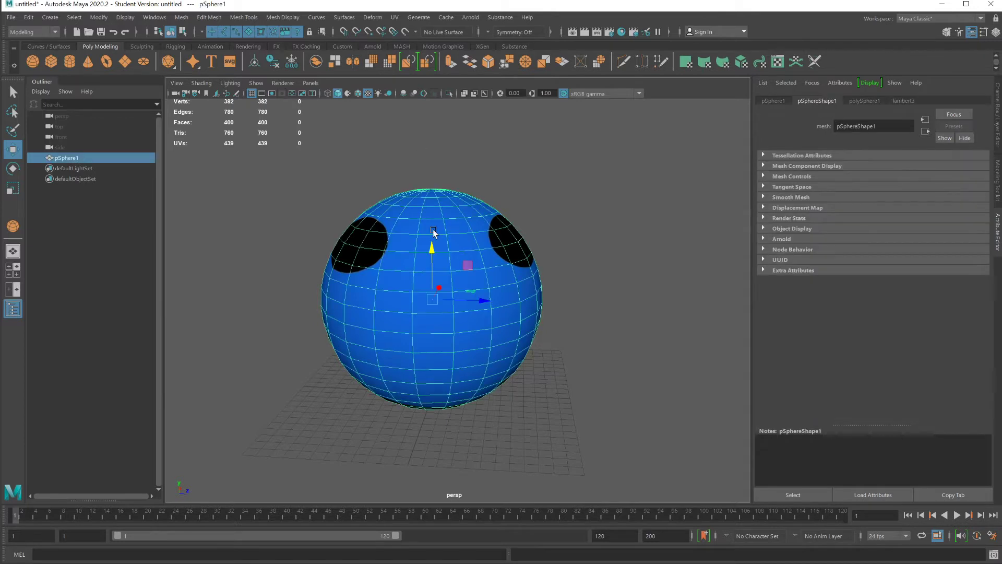
scroll(433, 234, down, 5)
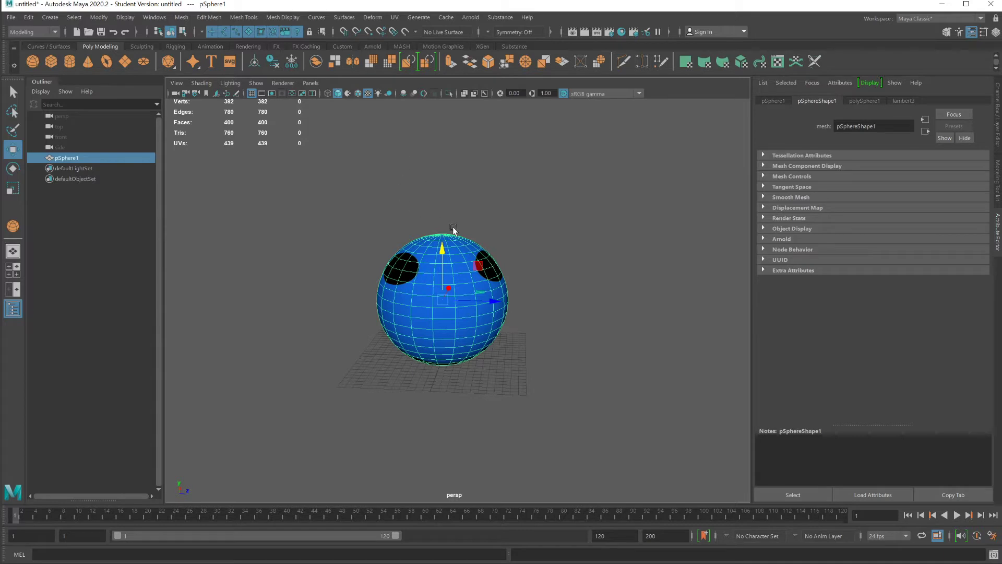
alt+drag(452, 219, 386, 252)
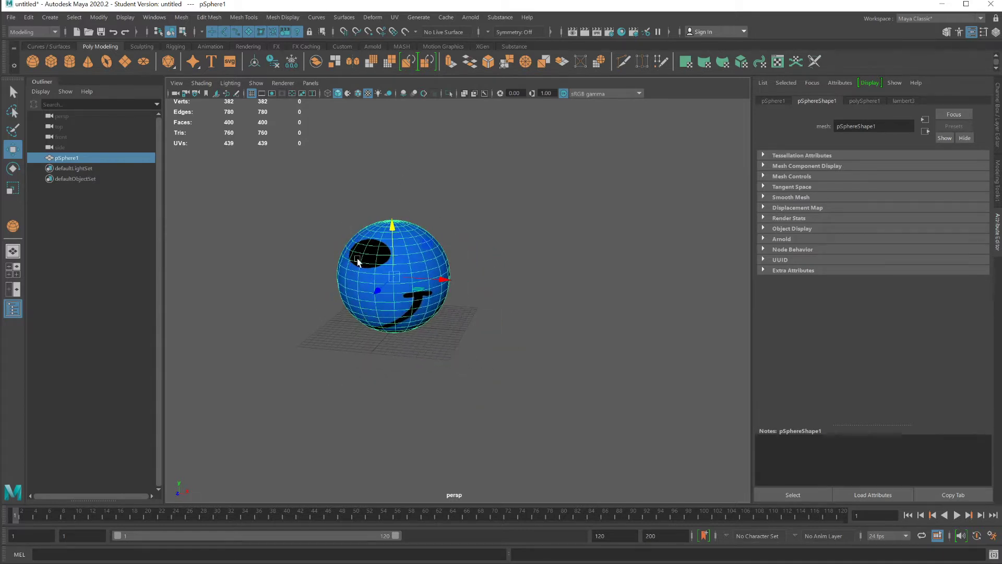
alt+drag(429, 269, 444, 250)
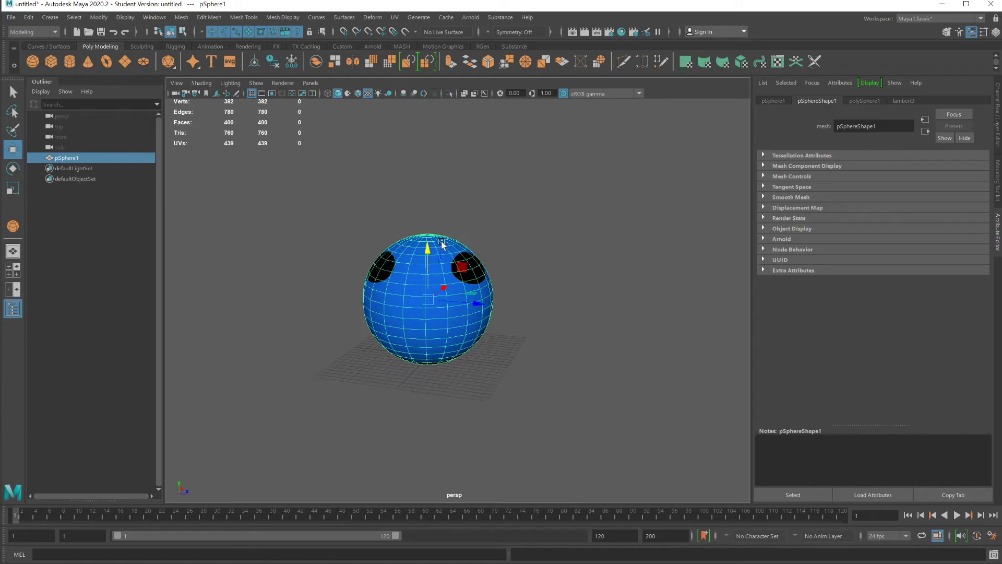
click(394, 17)
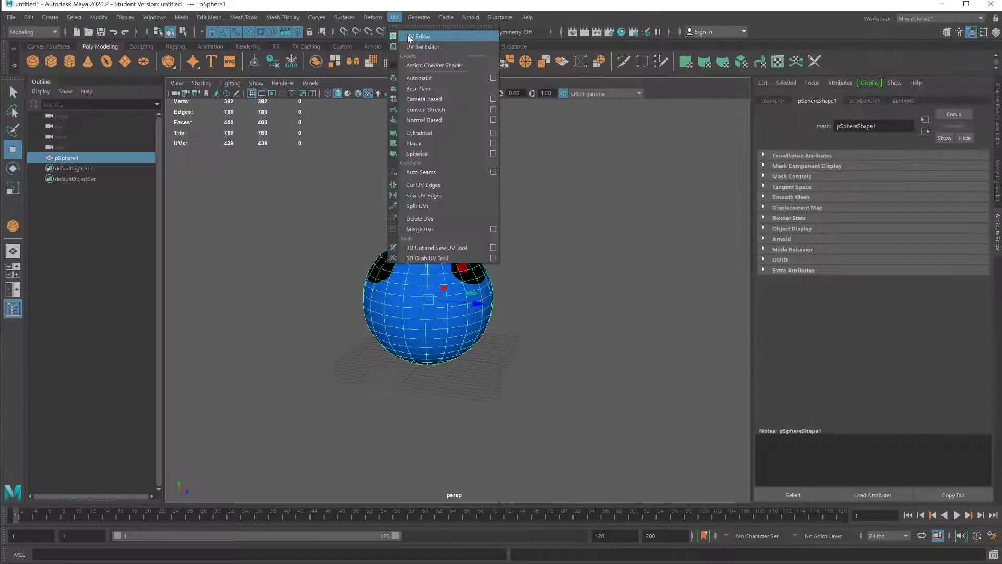
- Open the UV Editor, switch to Face mode and marquee-select all faces over smileblue.jpg
click(418, 36)
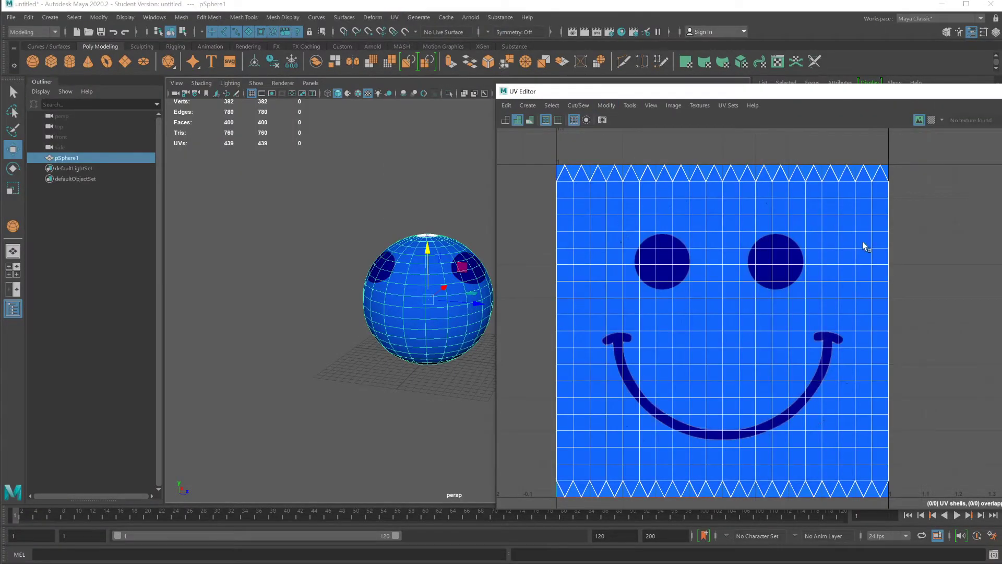
alt+middle_drag(416, 290, 336, 280)
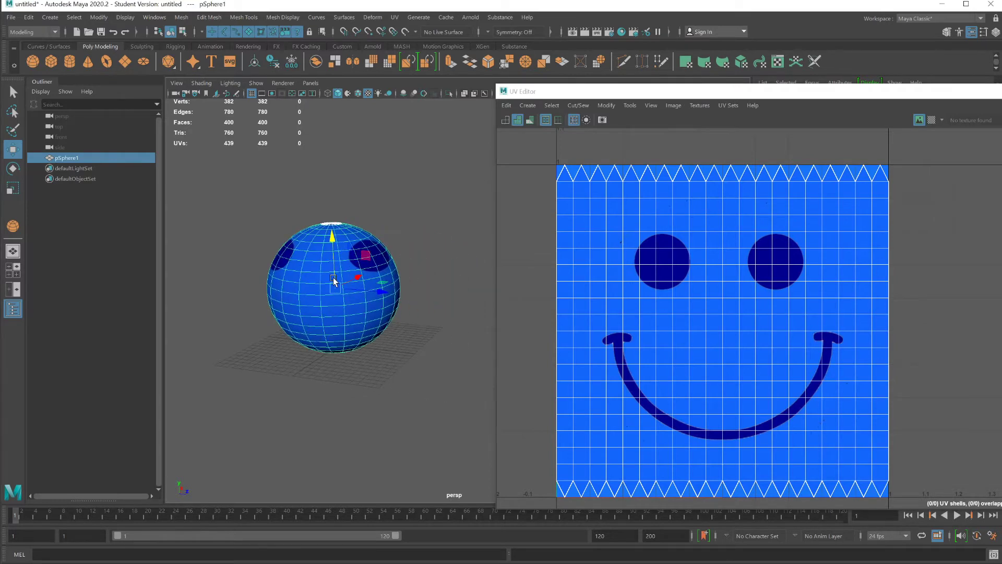
scroll(332, 279, up, 4)
scroll(332, 282, down, 2)
scroll(337, 279, up, 1)
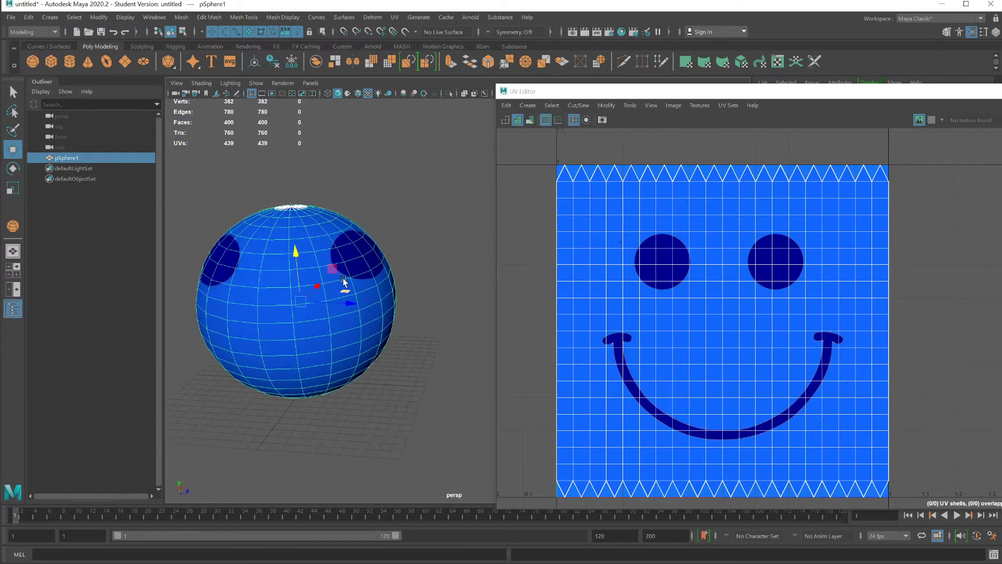
right_drag(693, 288, 694, 318)
drag(538, 149, 906, 502)
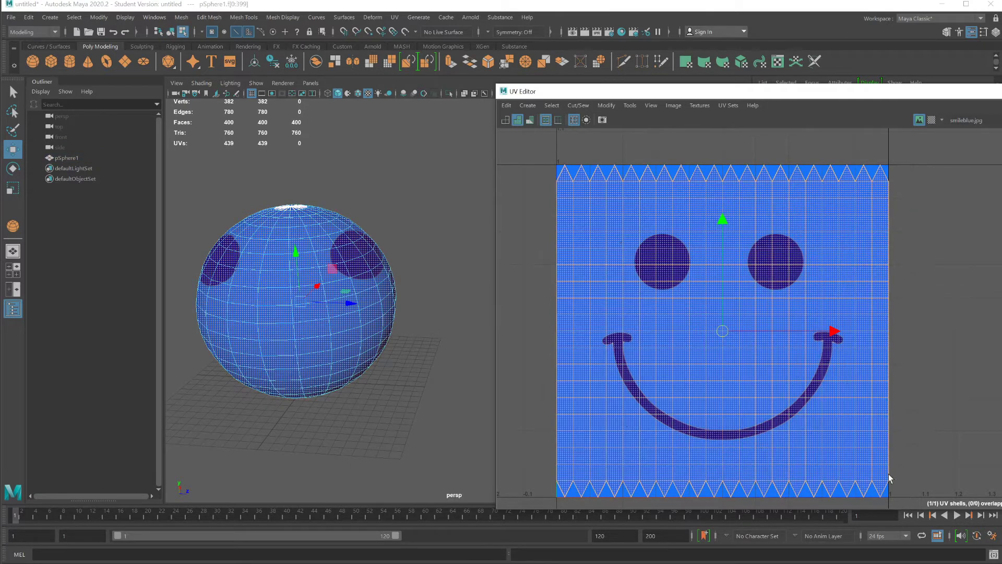
- Frame the selection and scale the sphere's UVs up uniformly with the Scale tool
key(f)
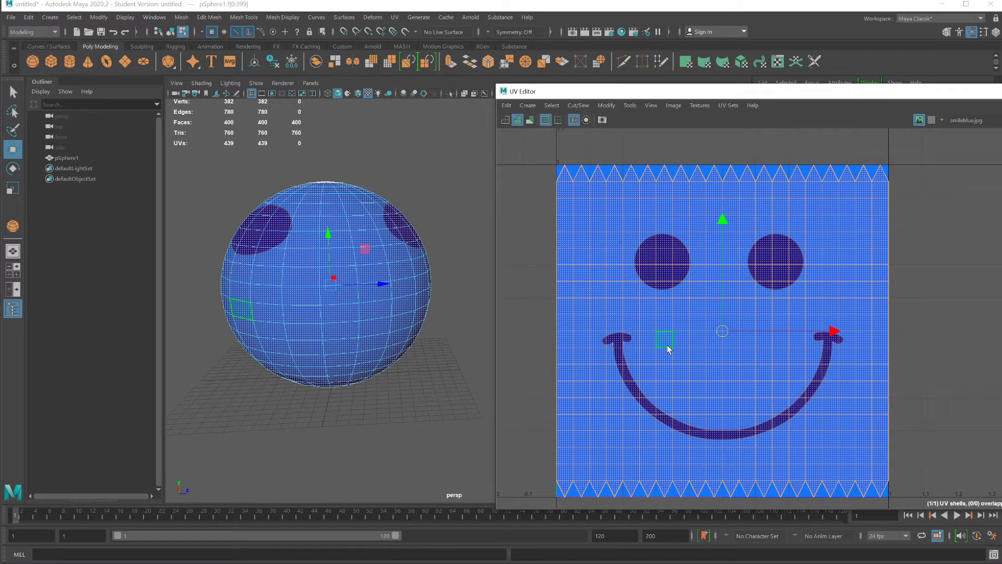
key(r)
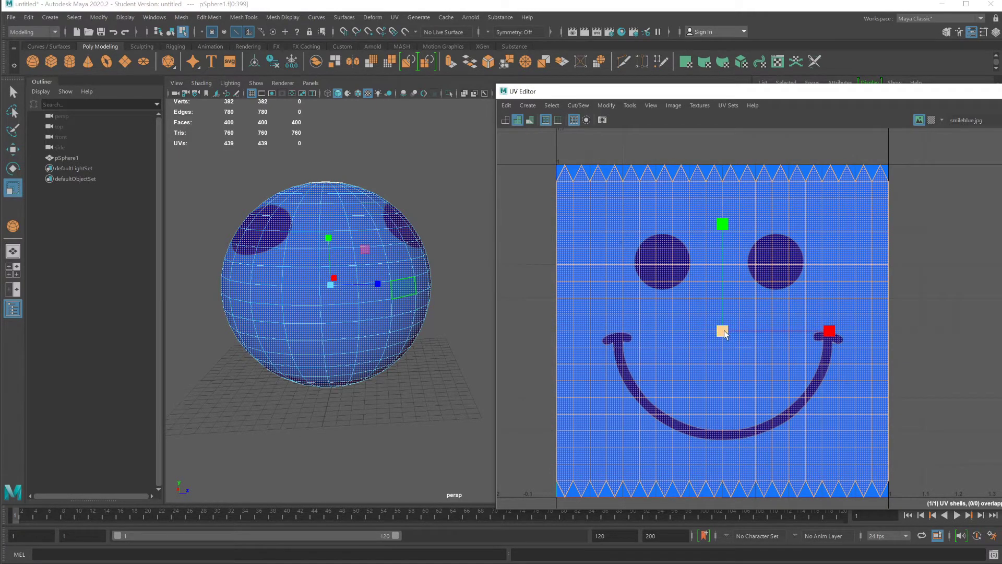
drag(723, 334, 825, 305)
scroll(826, 305, down, 5)
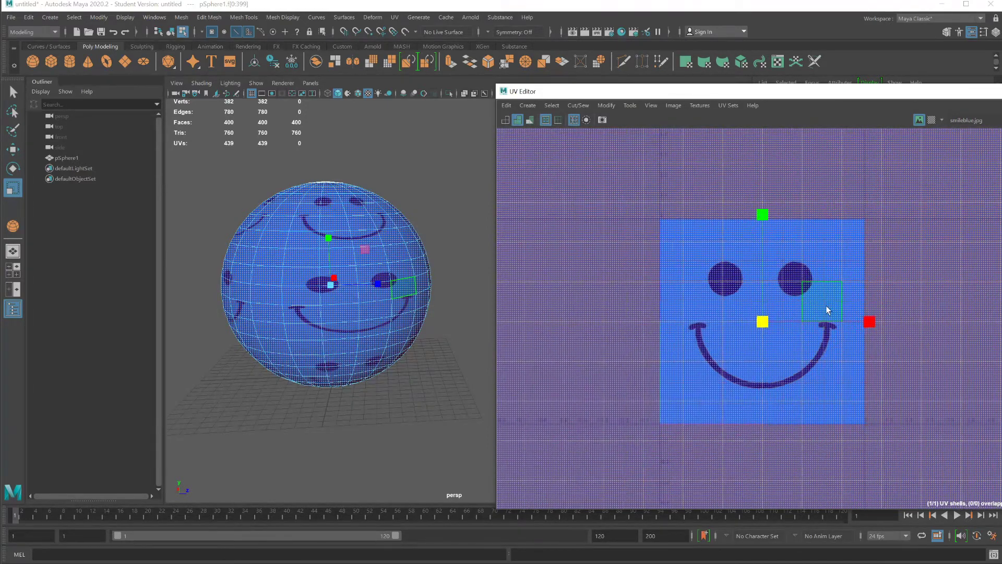
scroll(826, 307, down, 2)
alt+drag(378, 348, 379, 266)
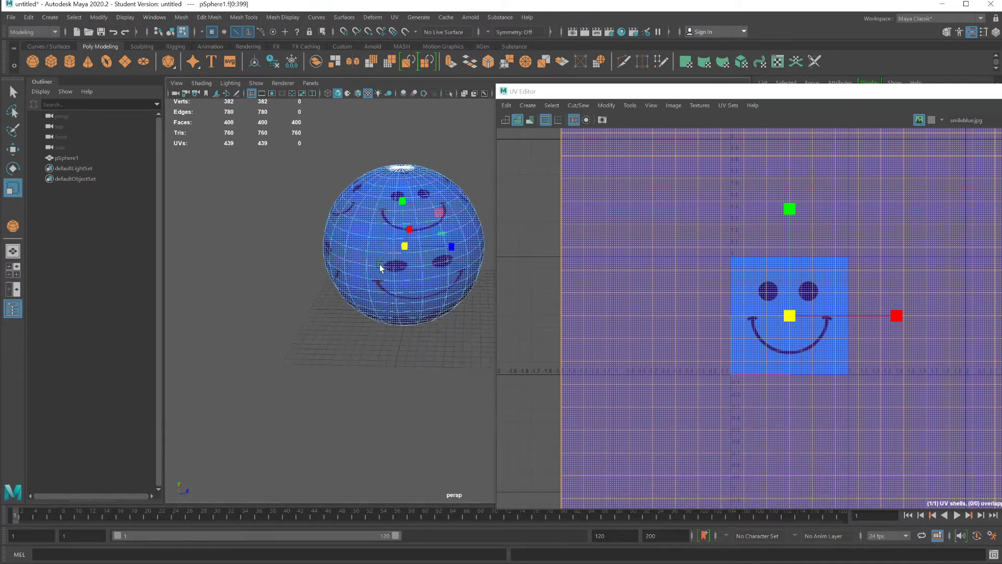
- Shift the UVs right and stretch them along X so one smiley fills the front
key(w)
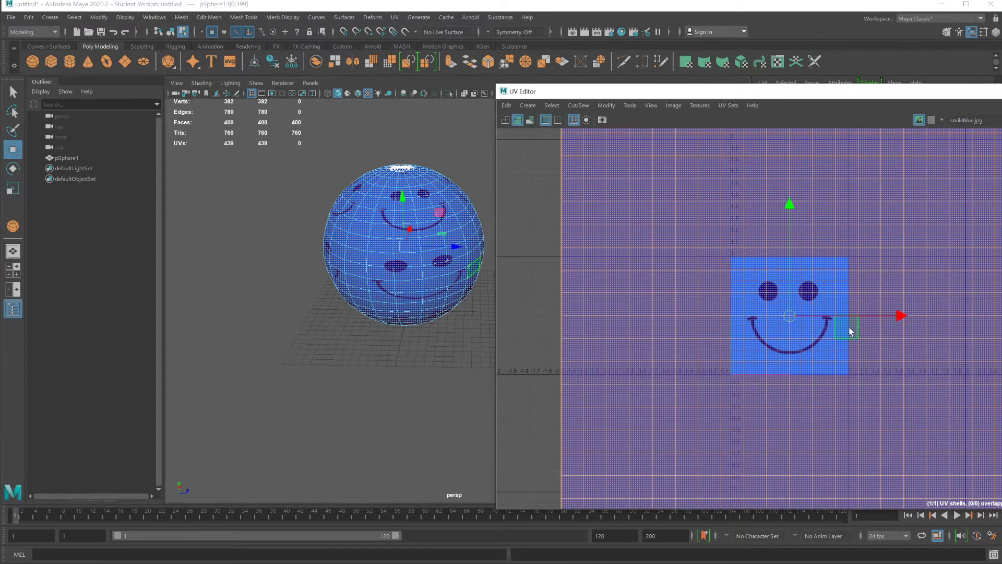
drag(904, 317, 924, 317)
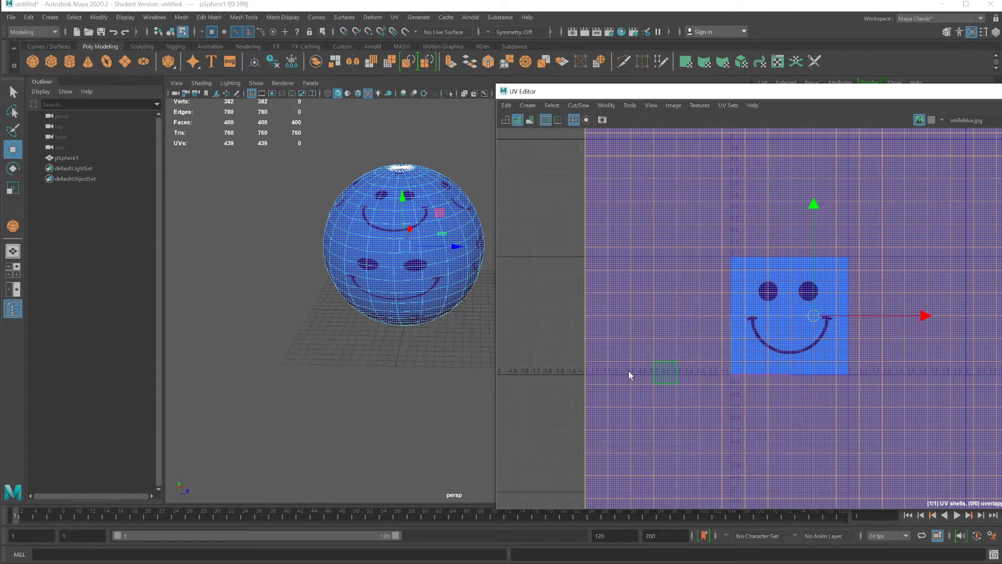
alt+drag(400, 356, 405, 345)
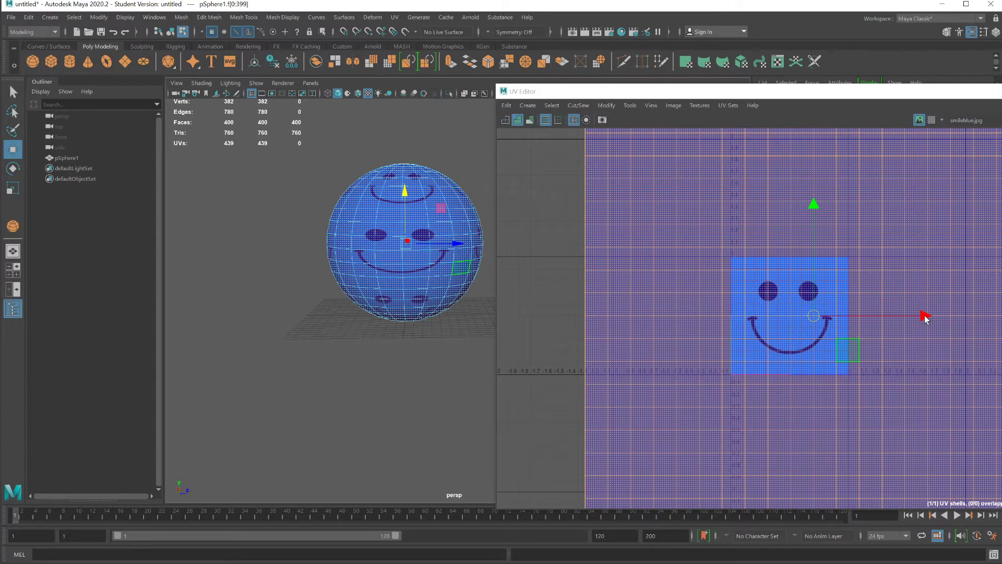
key(r)
drag(925, 320, 972, 323)
drag(818, 319, 778, 350)
drag(917, 315, 938, 324)
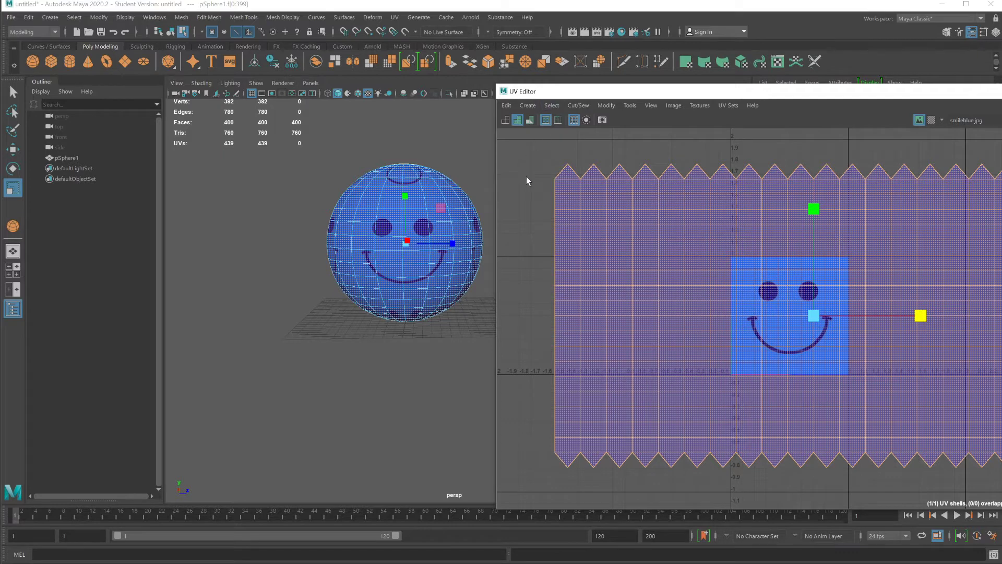
- Orbit, pan and zoom the perspective view to bring the smiley face toward the camera
alt+drag(412, 300, 328, 372)
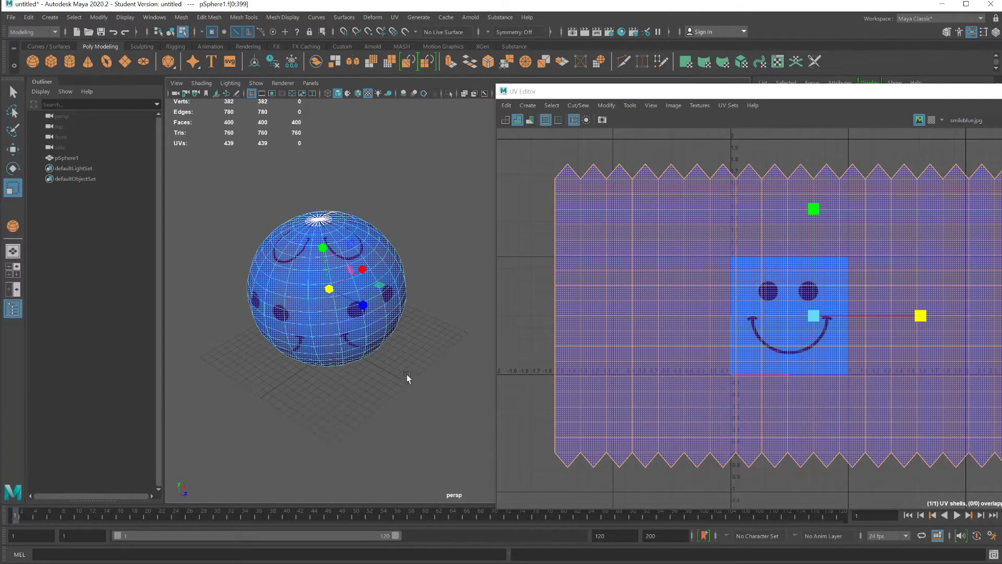
alt+drag(409, 378, 522, 318)
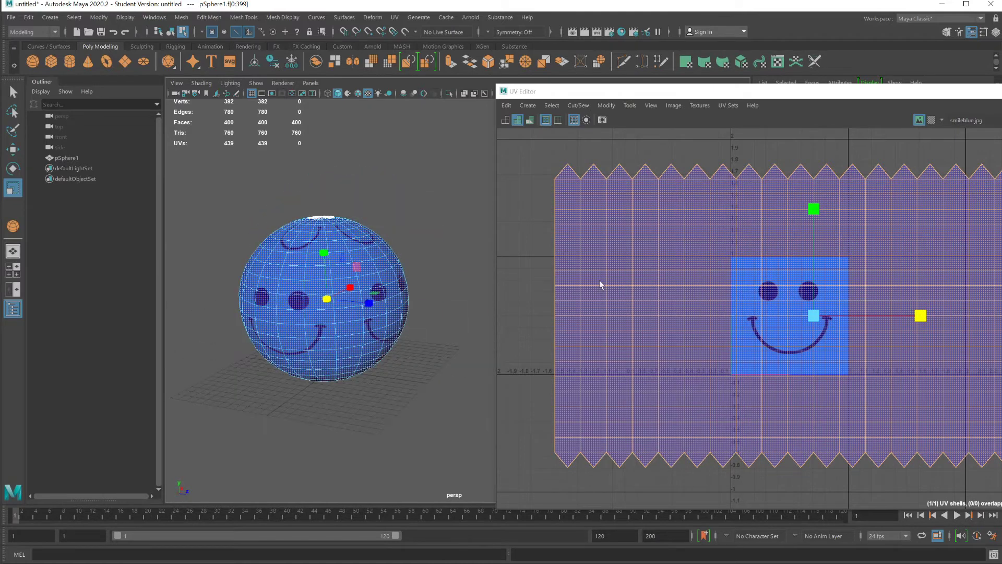
alt+middle_drag(415, 342, 478, 320)
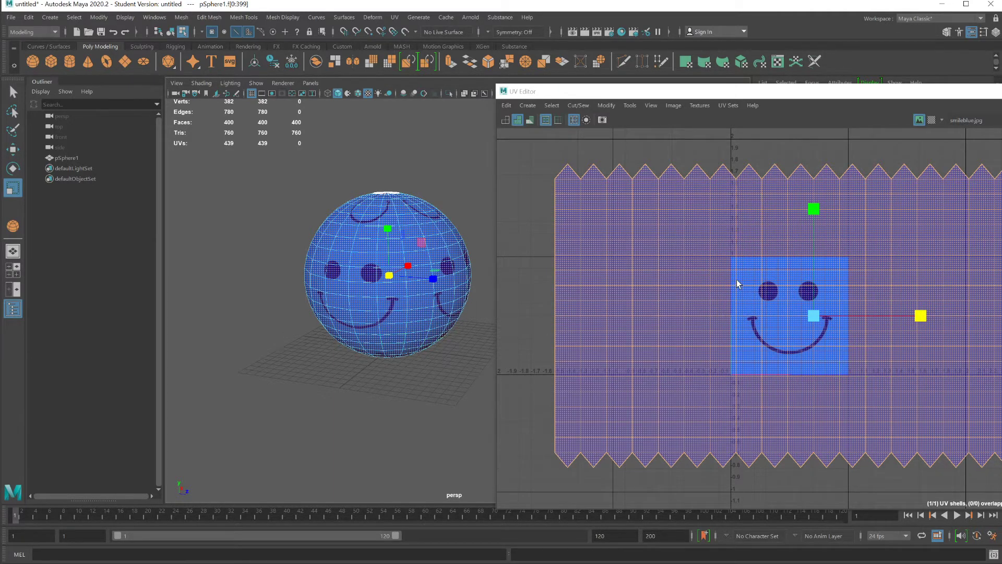
alt+drag(376, 328, 373, 308)
scroll(373, 308, up, 4)
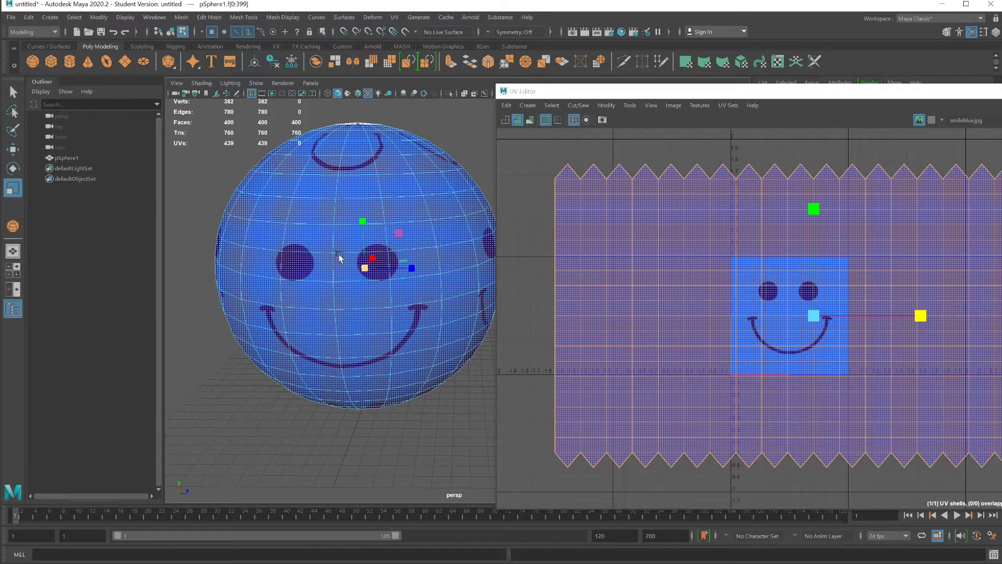
- Select the ring of faces bordering the smiley: above the eyes, down the right cheek, along the smile, up the left side
click(264, 233)
shift+click(308, 232)
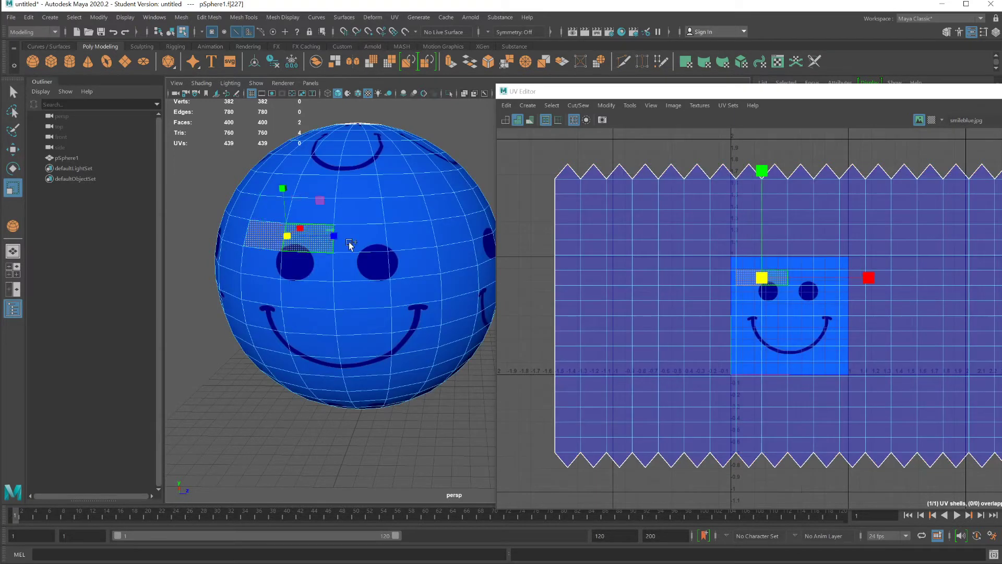
shift+click(376, 239)
shift+click(412, 236)
shift+click(409, 264)
shift+click(411, 290)
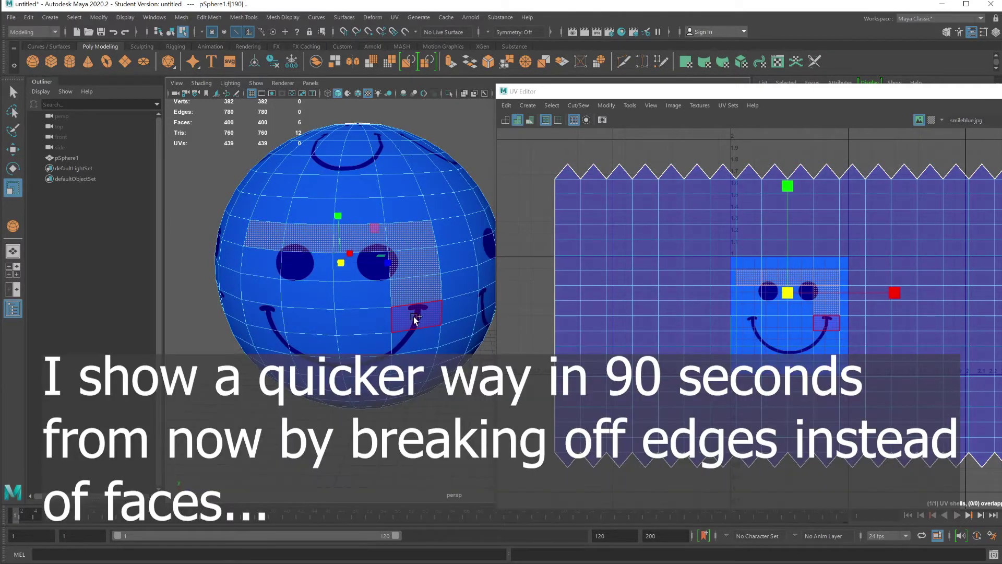
shift+click(415, 319)
shift+click(417, 357)
shift+click(381, 365)
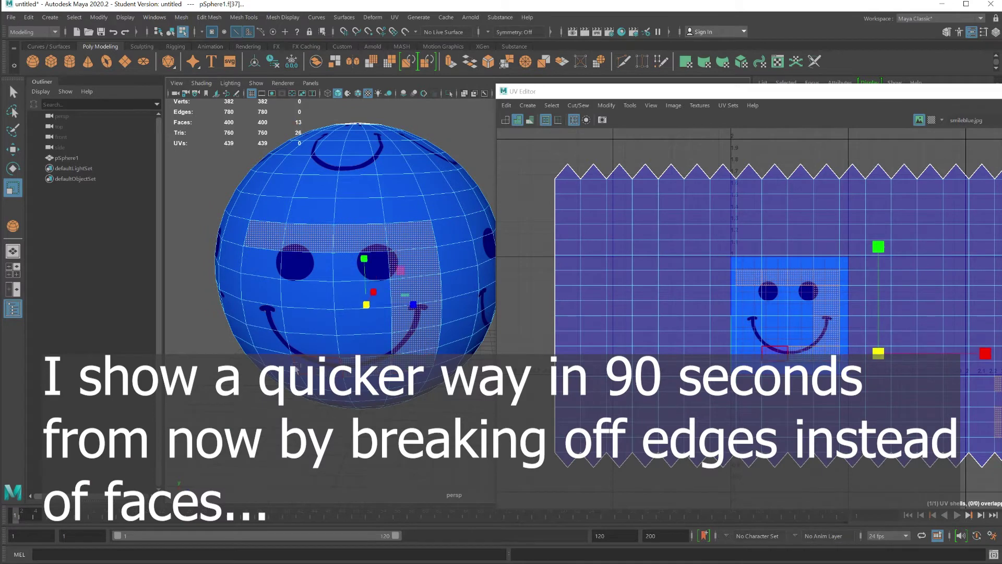
shift+click(275, 359)
shift+click(268, 339)
shift+click(267, 321)
shift+click(265, 303)
shift+click(263, 286)
- Add the interior faces at the eyes, nose, below the nose and inside the smile
shift+click(262, 263)
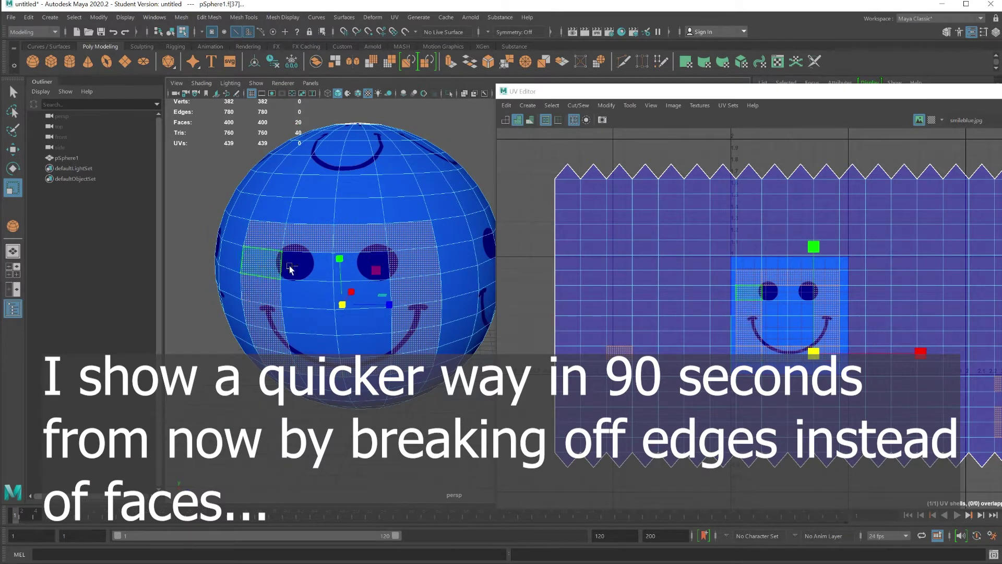
shift+click(292, 269)
shift+click(368, 269)
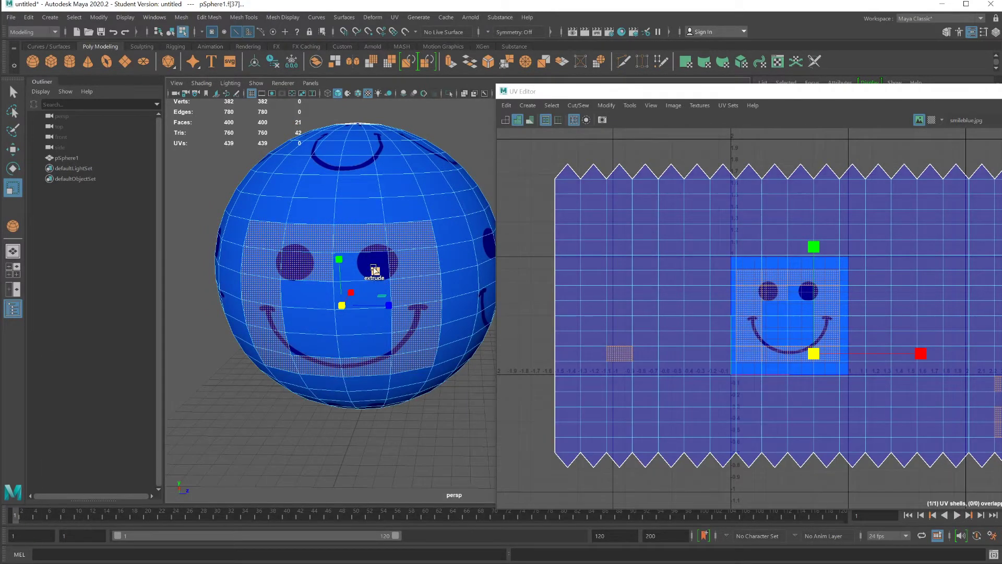
shift+click(364, 296)
shift+click(309, 297)
shift+click(308, 321)
shift+click(308, 346)
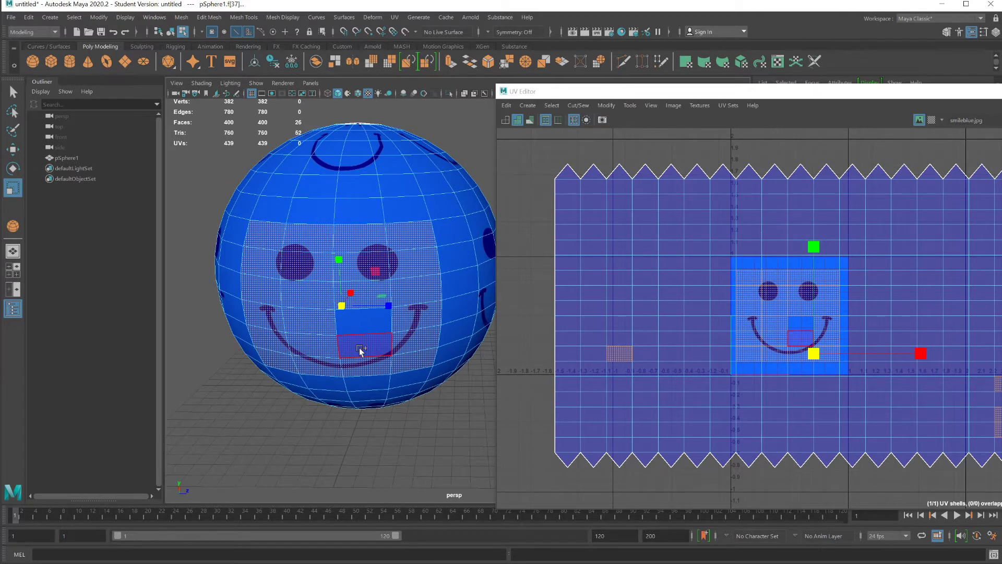
shift+click(362, 349)
shift+click(363, 321)
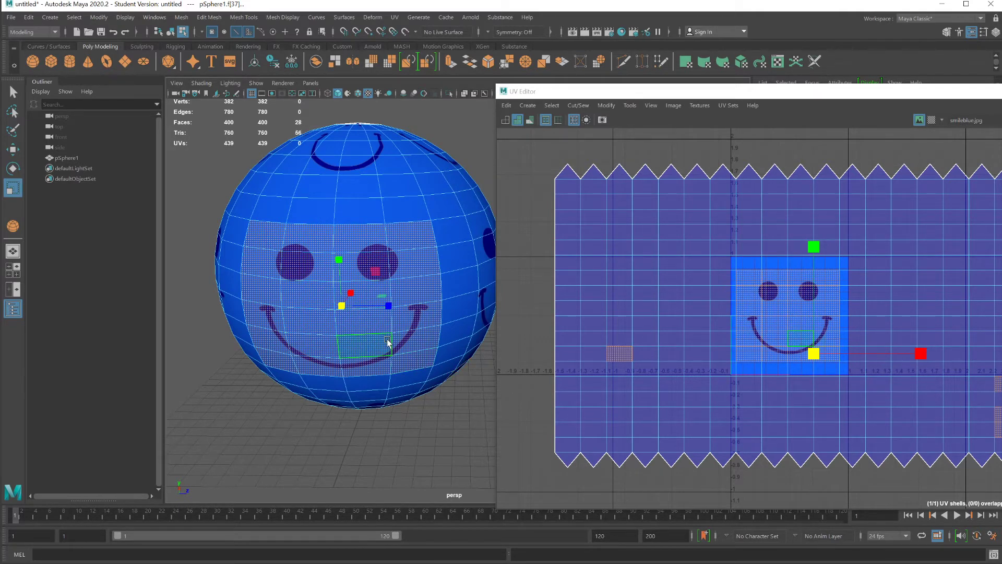
- Frame the selected face patch and orbit to inspect it
key(f)
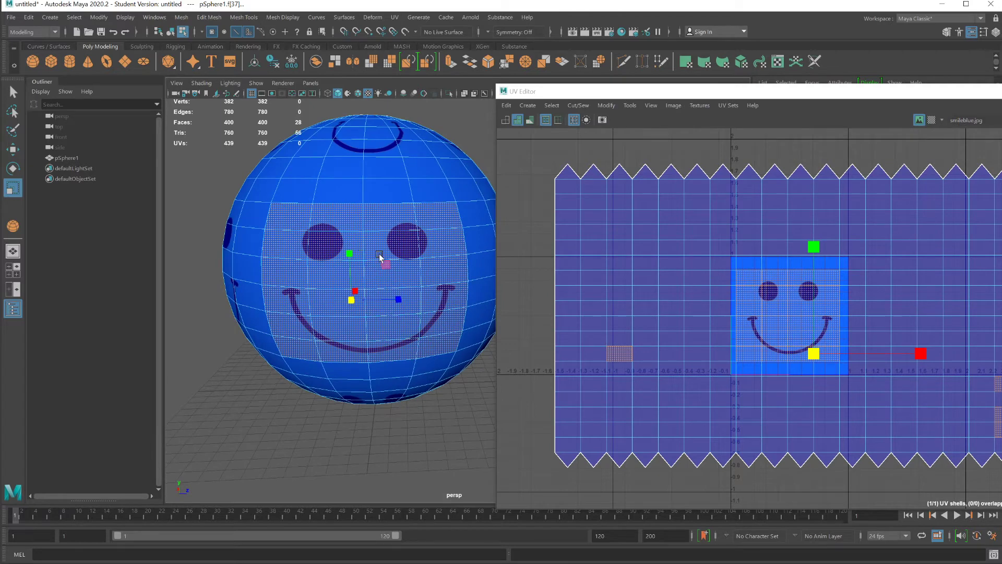
alt+drag(382, 262, 389, 278)
scroll(732, 291, up, 1)
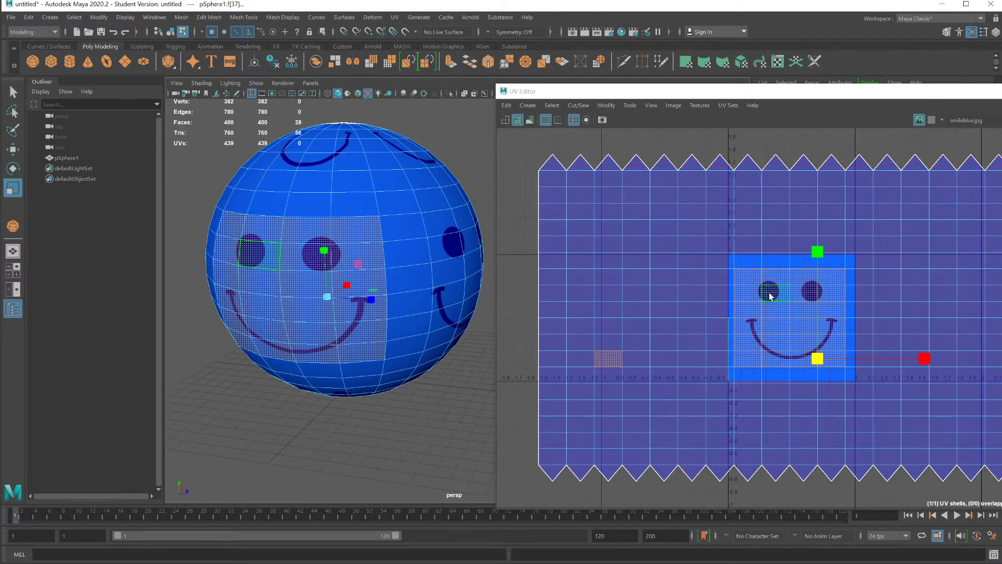
scroll(767, 294, down, 1)
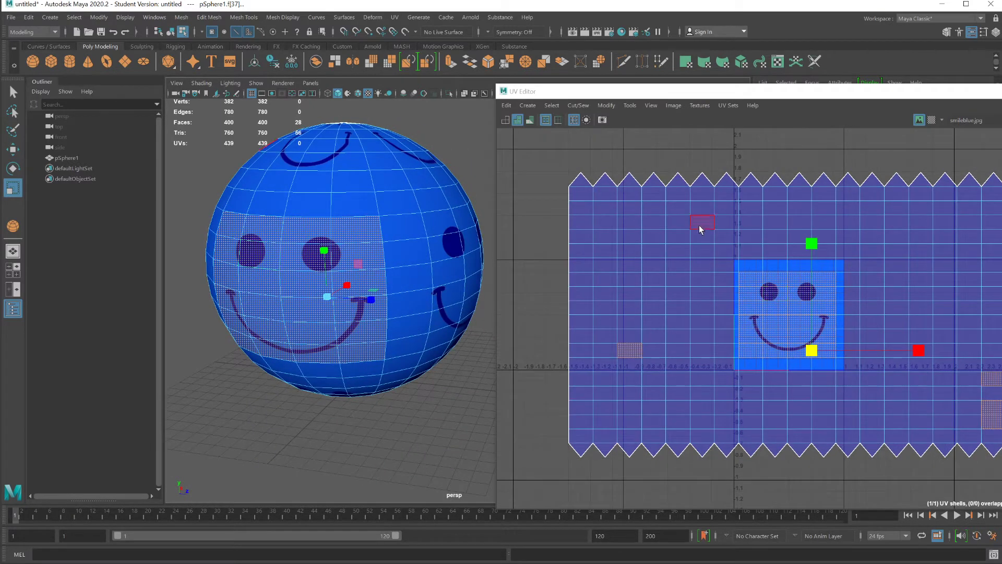
click(68, 17)
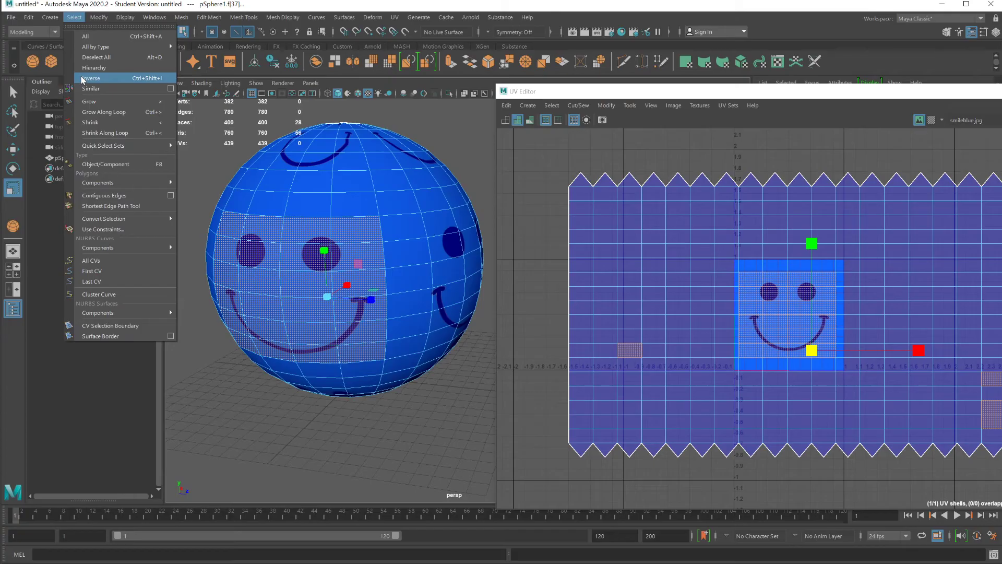
- Invert the selection to all faces outside the smiley and add the leftover edge faces
click(271, 216)
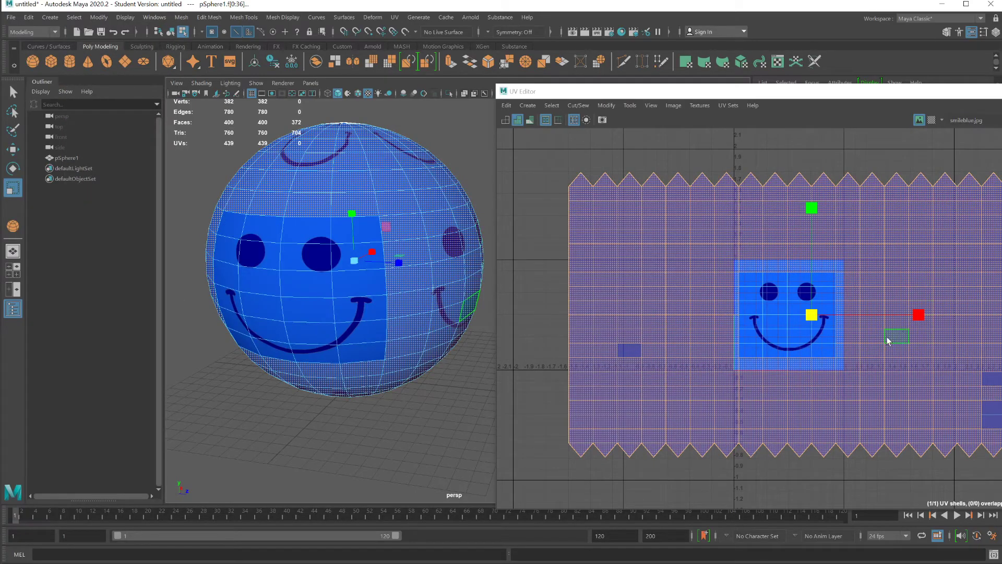
shift+click(992, 378)
shift+click(991, 407)
shift+click(992, 422)
shift+click(993, 424)
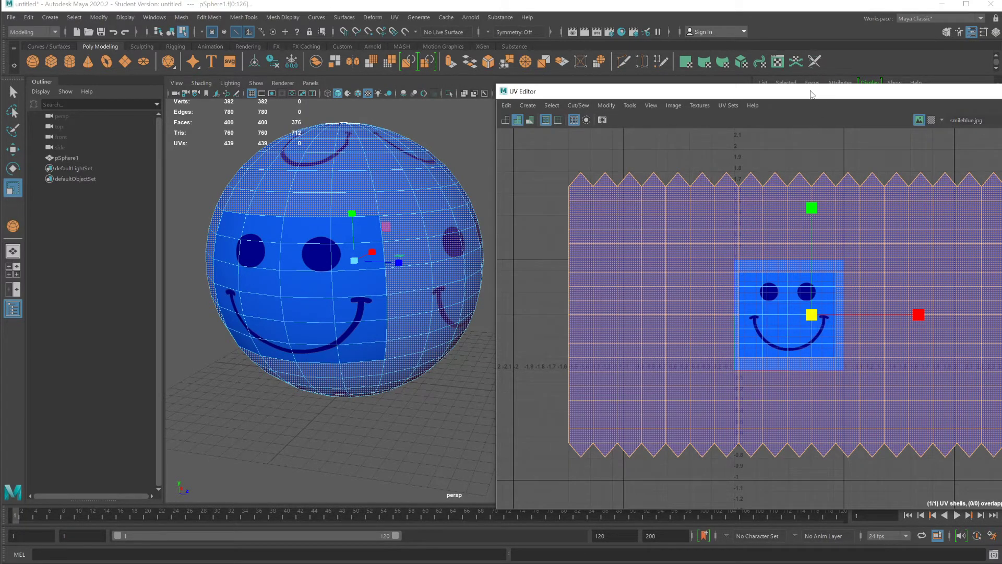
- Cut the selected faces into separate UV shells with Cut/Sew > Create Shell (Grid)
mouse_move(812, 94)
mouse_down()
mouse_move(791, 88)
mouse_move(809, 94)
mouse_up()
right_click(746, 260)
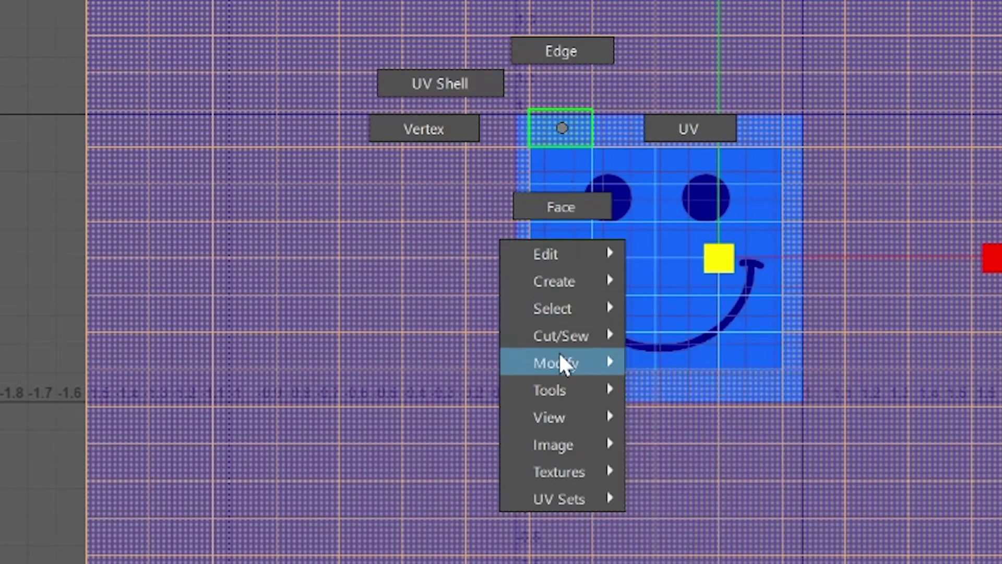
mouse_move(554, 340)
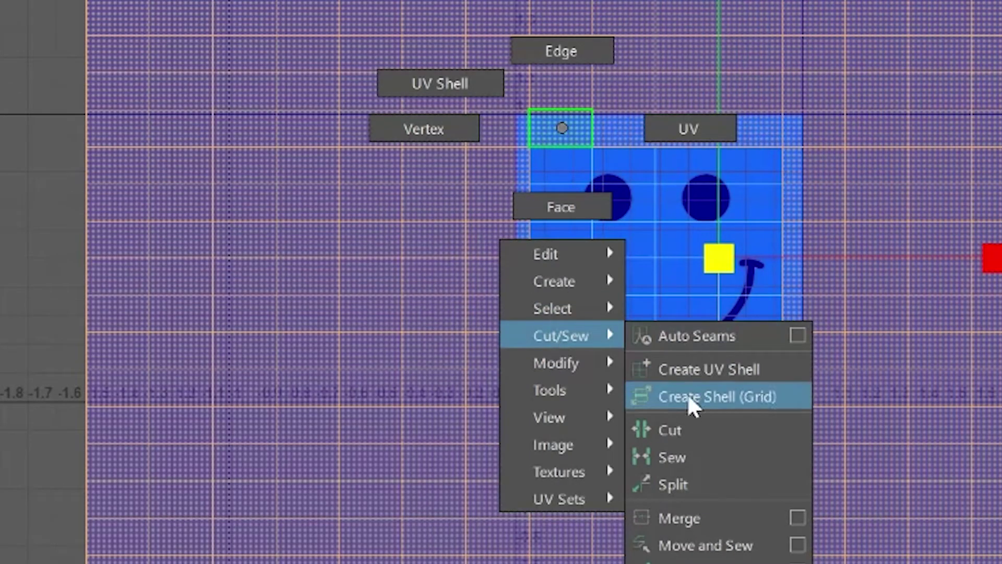
click(678, 430)
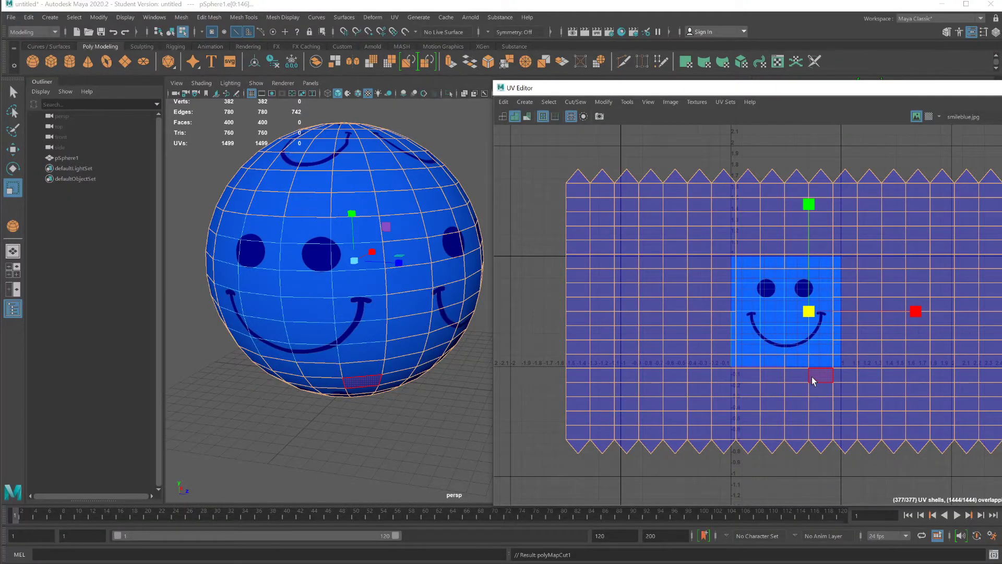
- Switch to the Move tool and pick a single separated UV face to test
key(w)
click(749, 143)
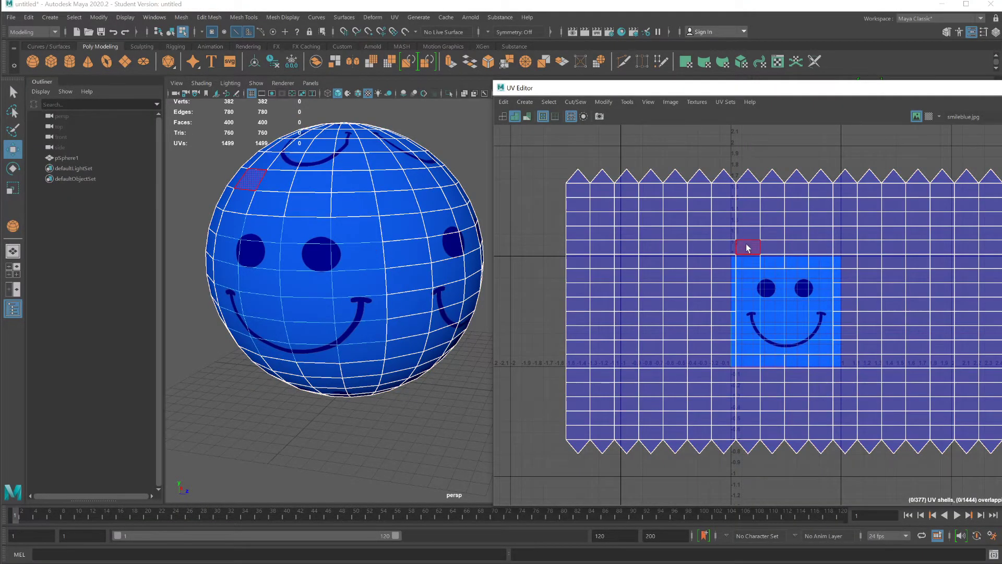
click(749, 262)
- Drag a UV face to confirm it is detached, undo the move, and return to Face mode
drag(750, 261, 741, 189)
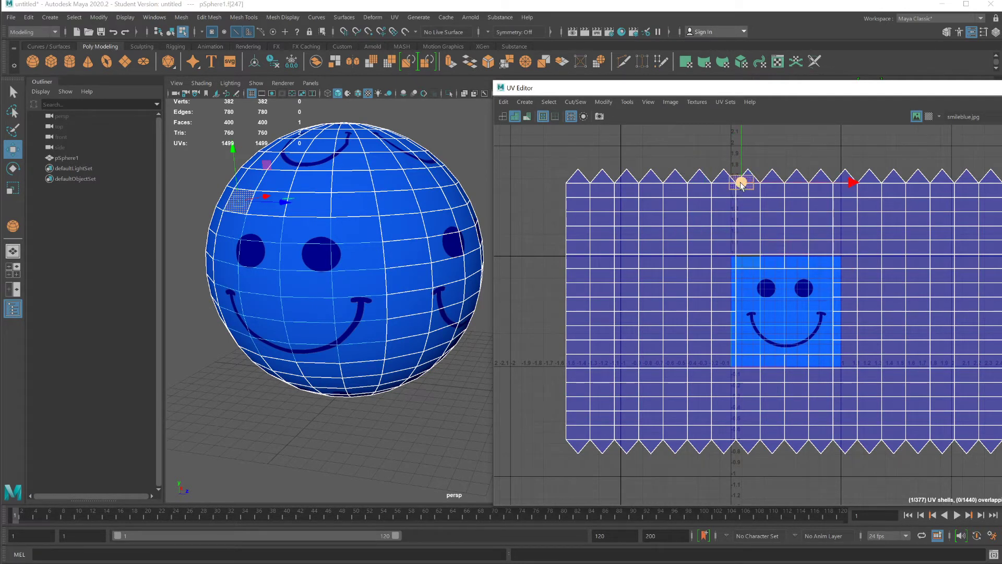
key(ctrl+z)
key(ctrl+z)
right_drag(257, 238, 264, 266)
- Select the rows of faces from the eyes down through the mouth to below the smile
click(232, 225)
shift+drag(282, 216, 383, 243)
shift+click(360, 255)
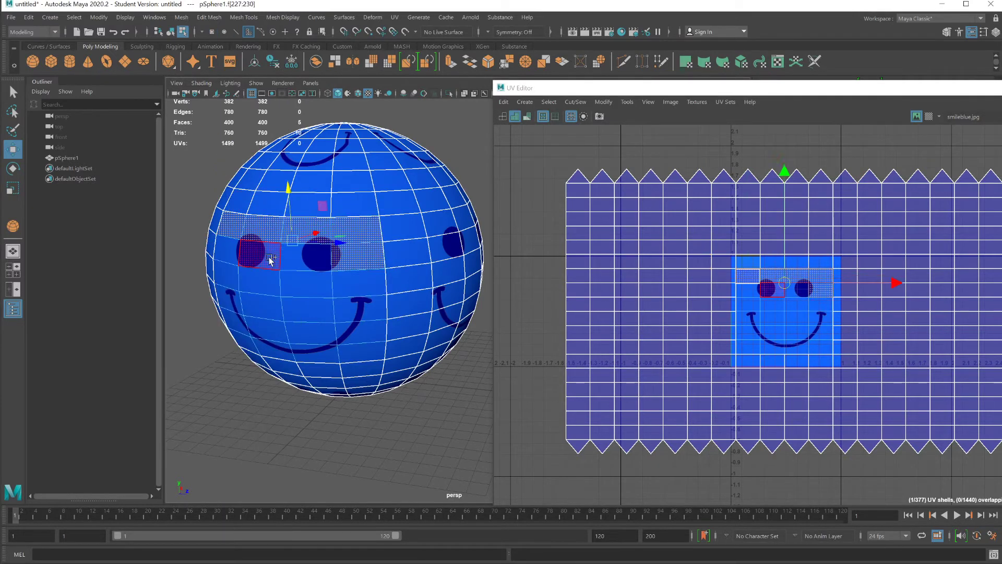
shift+double_click(233, 254)
mouse_move(227, 276)
shift+mouse_down()
mouse_move(376, 286)
mouse_move(224, 294)
shift+mouse_up()
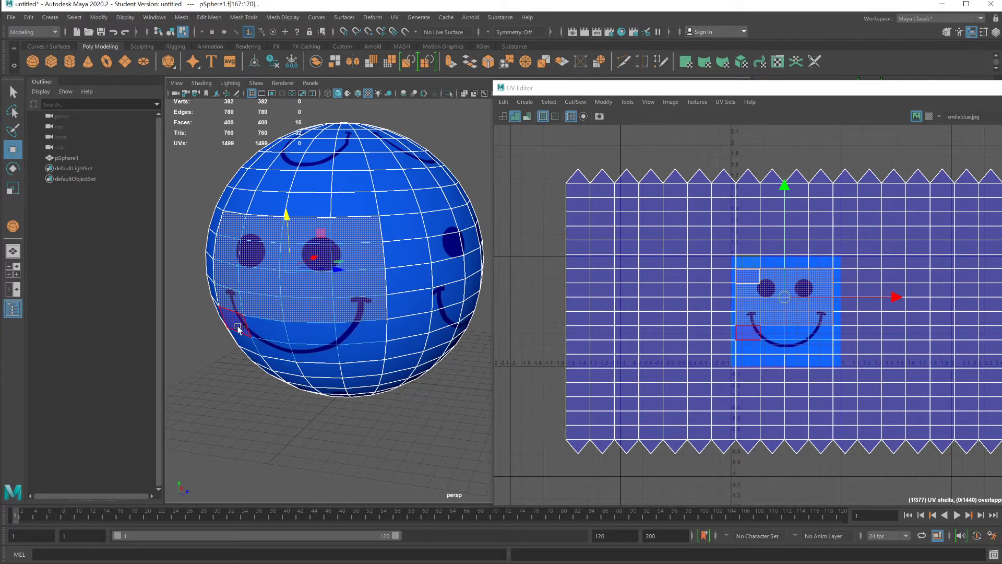
shift+click(235, 321)
shift+click(348, 336)
shift+click(358, 351)
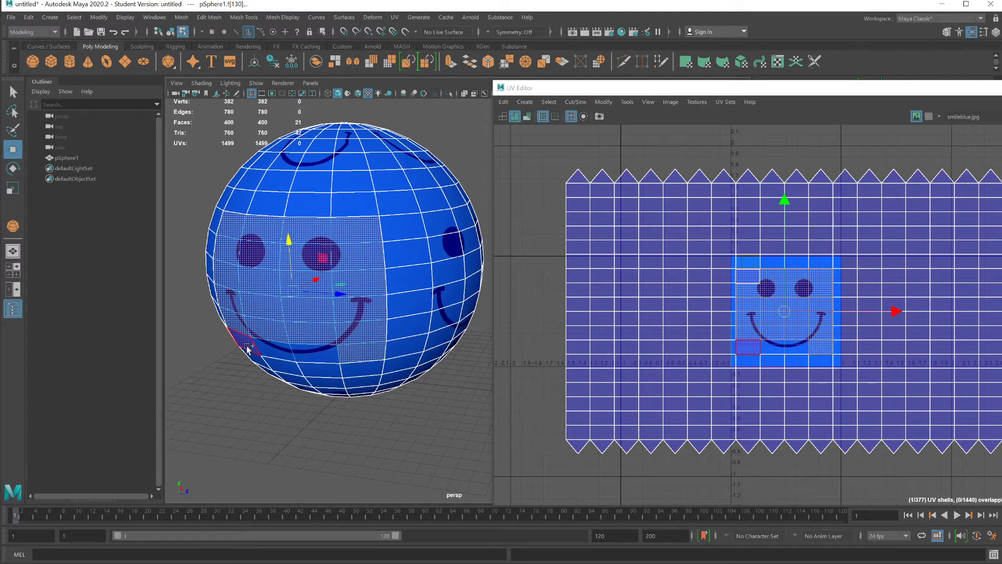
shift+click(246, 346)
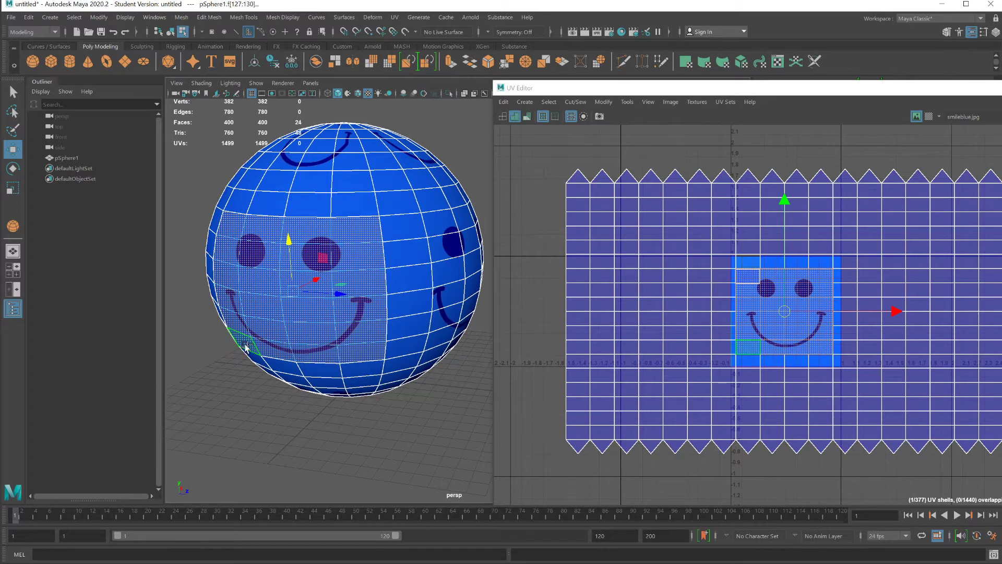
- Invert the selection to all non-smiley faces and scale their UVs down into a tiny cluster
click(73, 18)
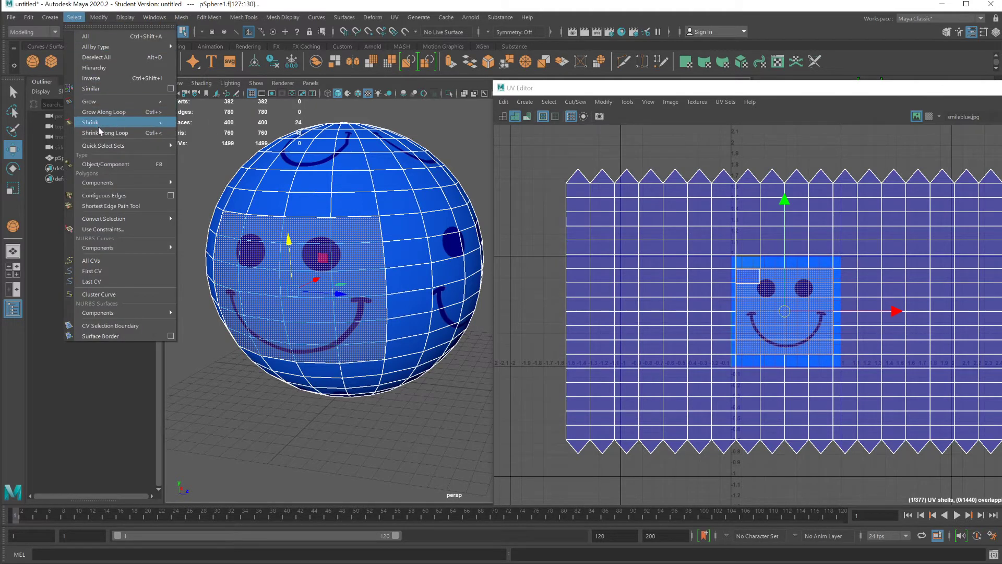
click(92, 78)
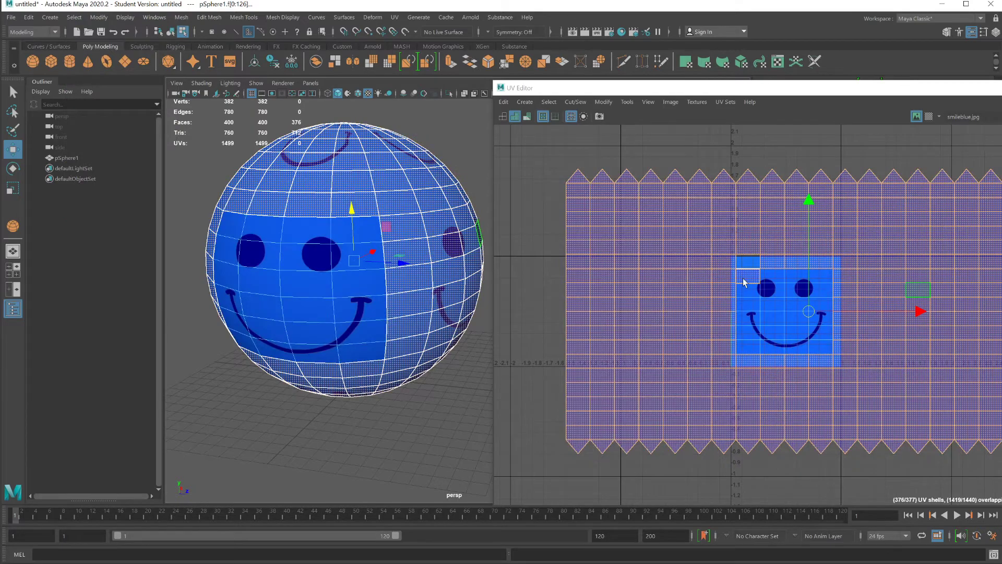
drag(807, 313, 781, 316)
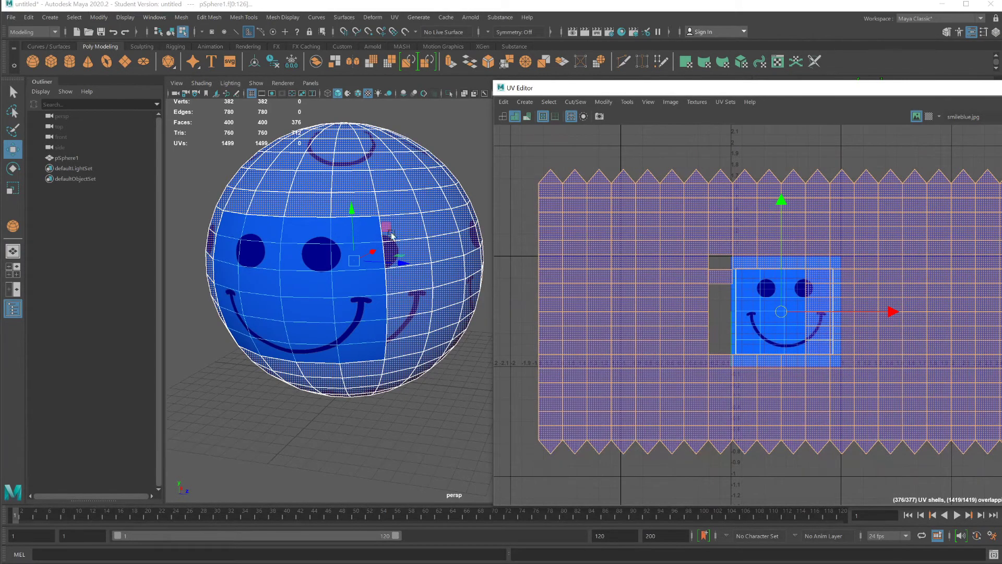
right_click(670, 279)
key(r)
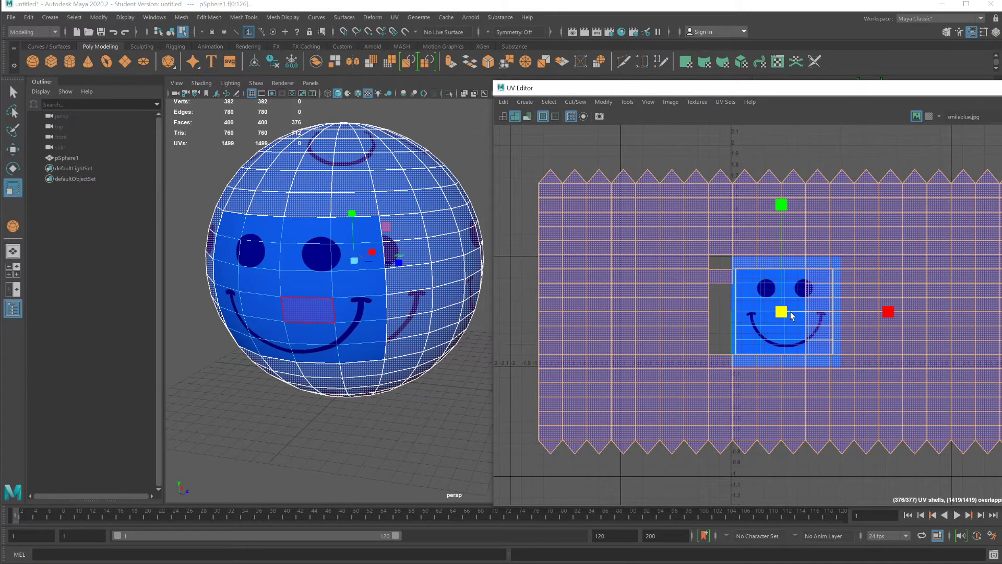
drag(781, 312, 679, 349)
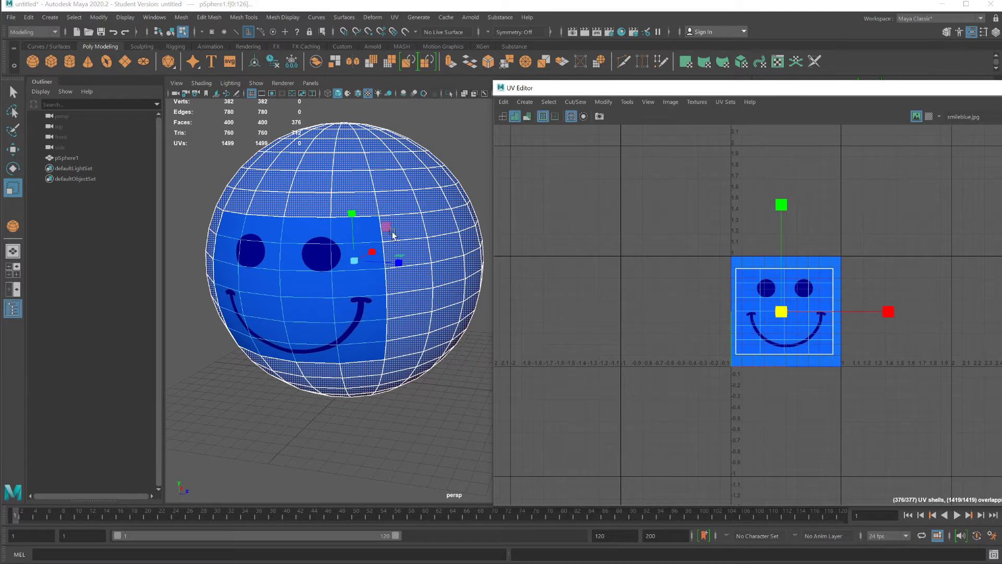
click(13, 149)
- Move the tiny UV cluster down to the texture's bottom edge and deselect it
scroll(763, 312, up, 5)
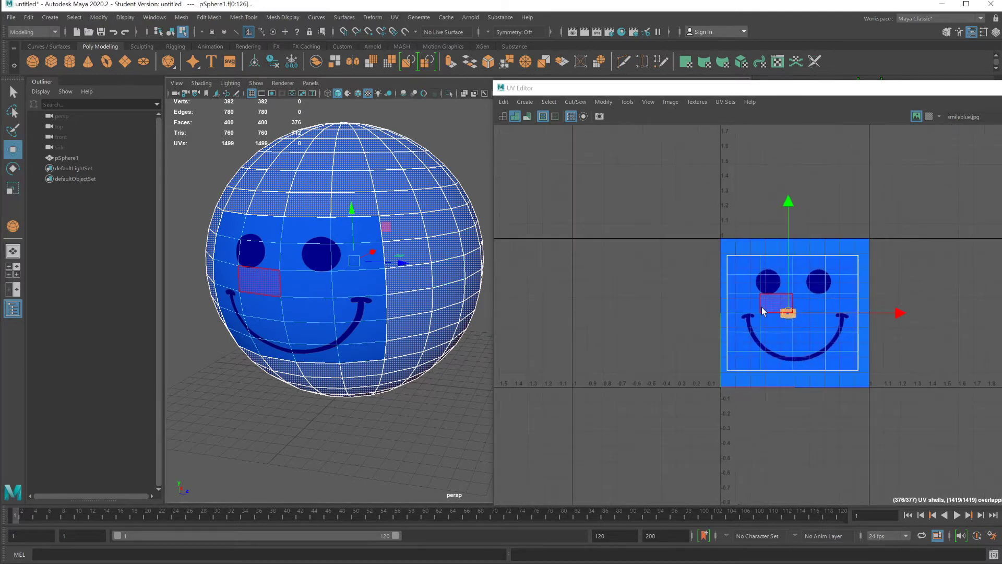
scroll(763, 312, up, 1)
drag(808, 318, 710, 448)
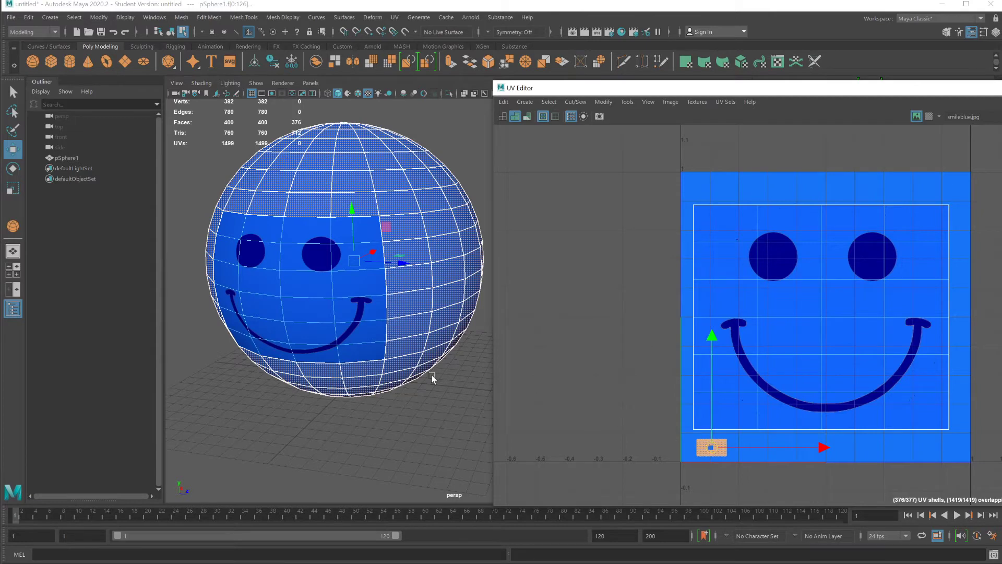
click(464, 387)
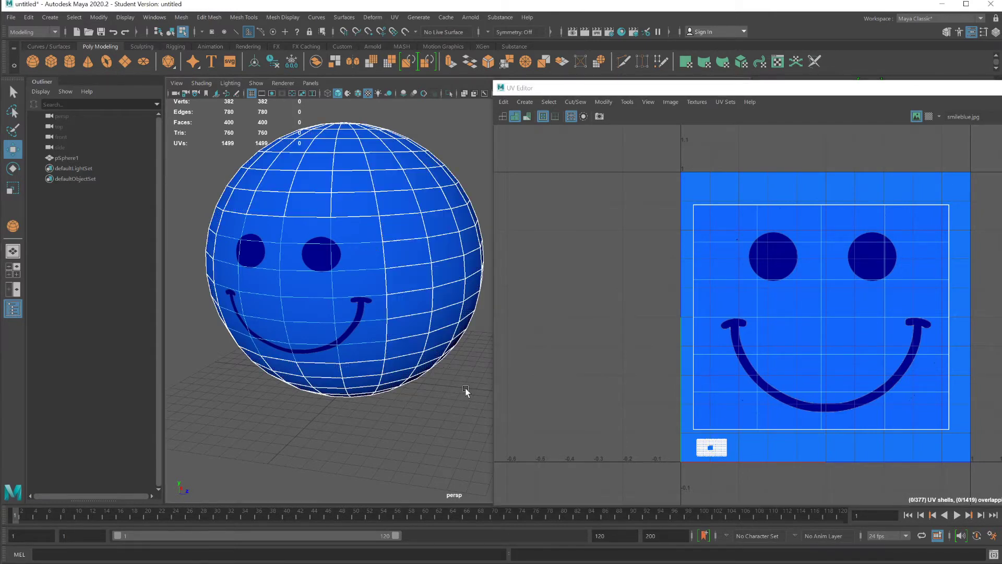
- Orbit the perspective view until the smiley faces front, then select the whole sphere
scroll(432, 350, down, 4)
scroll(433, 355, up, 2)
alt+drag(433, 355, 302, 317)
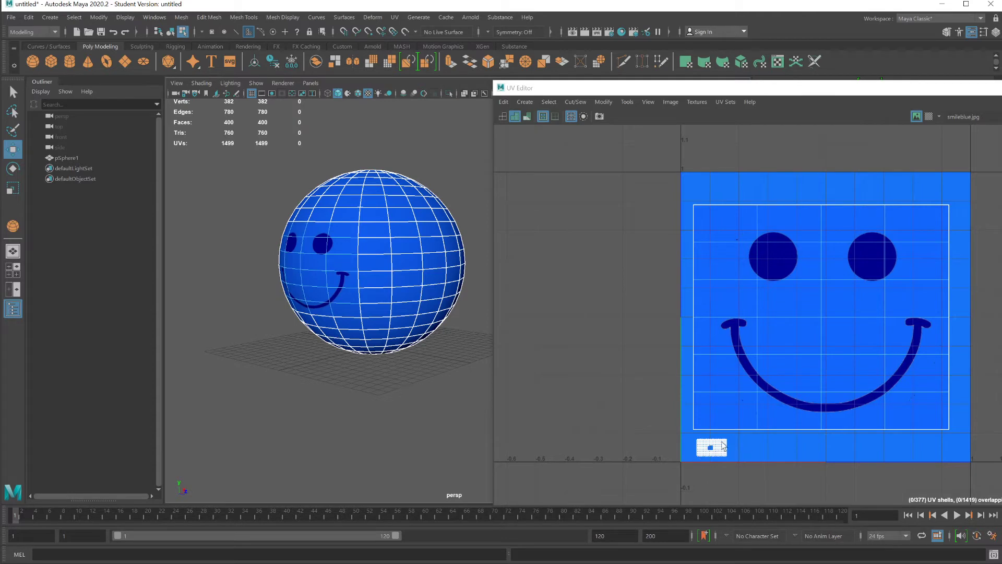
mouse_move(458, 423)
alt+mouse_down()
mouse_move(447, 410)
mouse_move(458, 406)
alt+mouse_up()
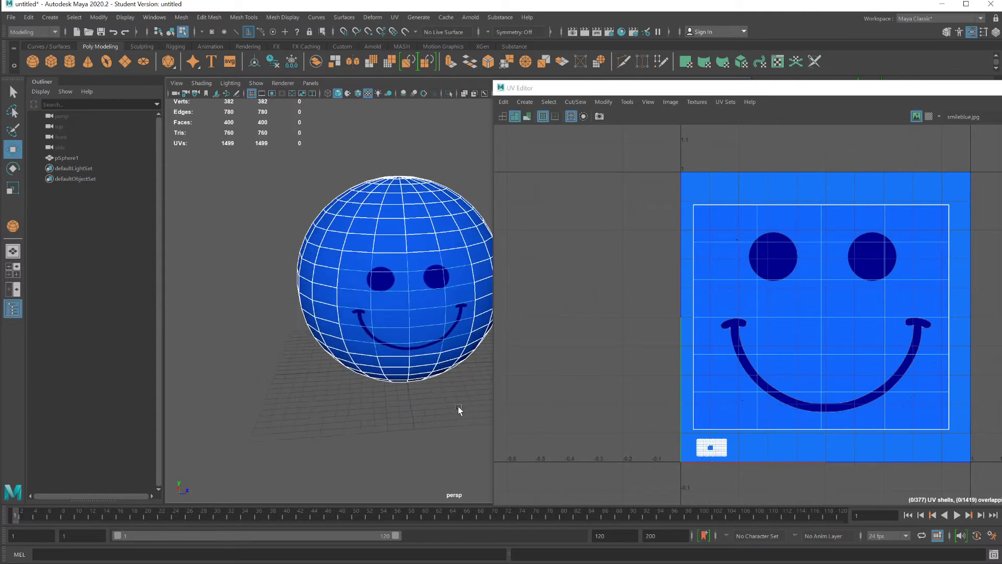
drag(567, 89, 542, 95)
right_drag(321, 308, 365, 300)
- Undo the recent face selections, the UV patch move and the UV cut
key(ctrl+z)
key(ctrl+z)
key(ctrl+z)
key(ctrl+z)
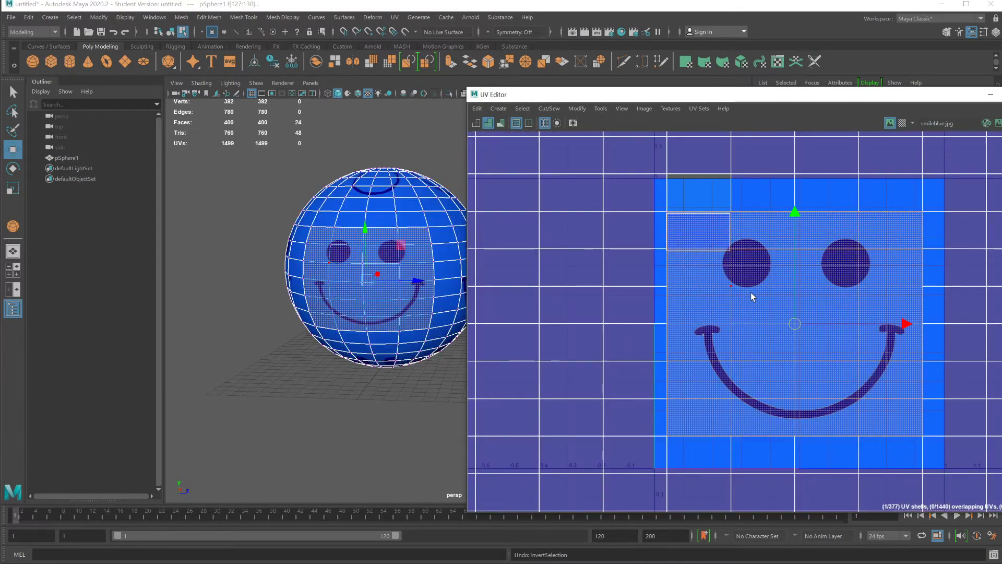
key(ctrl+z)
key(ctrl+z)
key(ctrl+z)
key(ctrl+z)
key(ctrl+z)
key(ctrl+z)
key(ctrl+z)
key(ctrl+z)
key(ctrl+z)
key(ctrl+z)
key(ctrl+z)
key(ctrl+z)
key(ctrl+z)
key(ctrl+z)
key(ctrl+z)
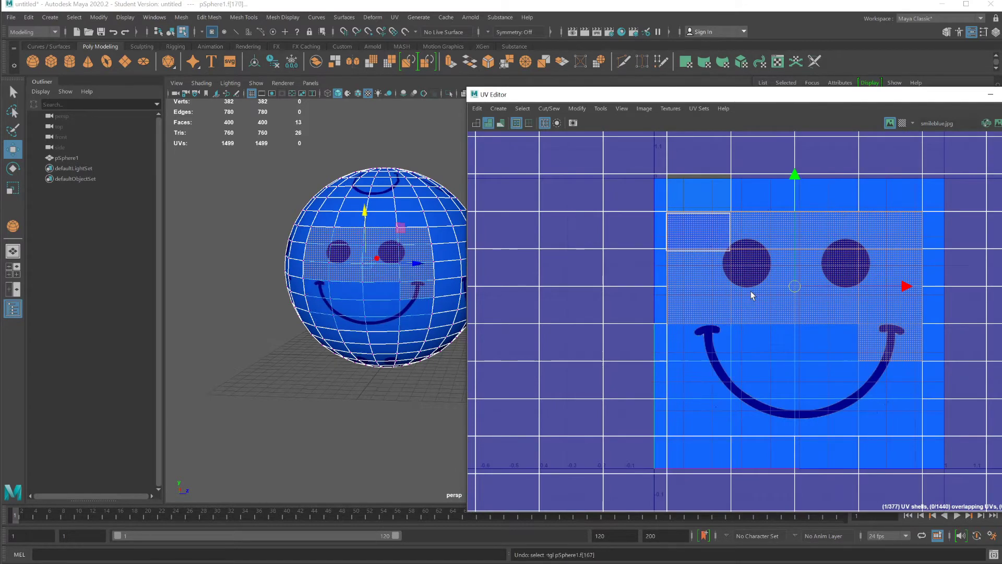
key(ctrl+z)
key(ctrl+z)
key(ctrl+z)
key(ctrl+z)
key(ctrl+z)
key(ctrl+z)
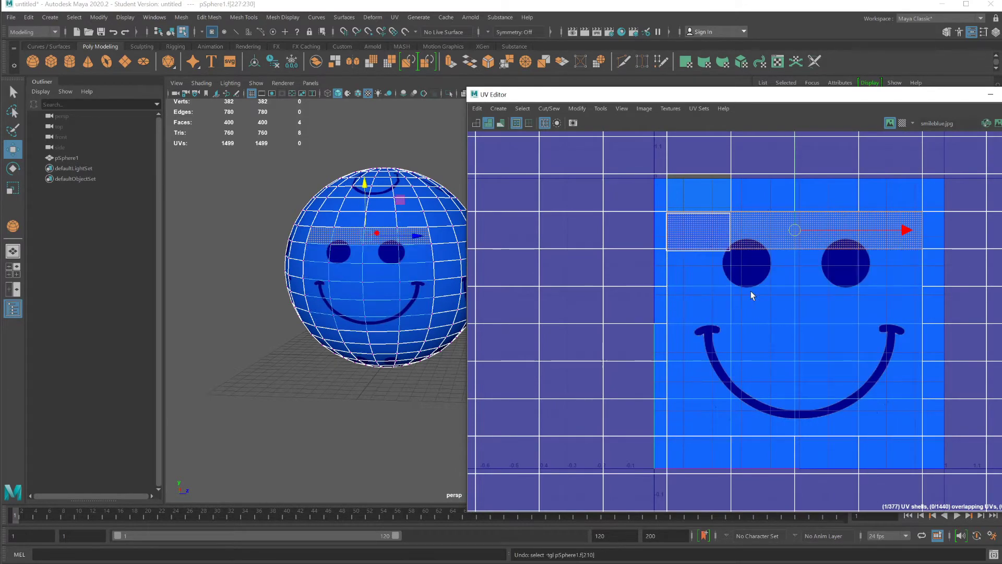
key(ctrl+z)
key(ctrl+z)
key(ctrl+z)
key(ctrl+z)
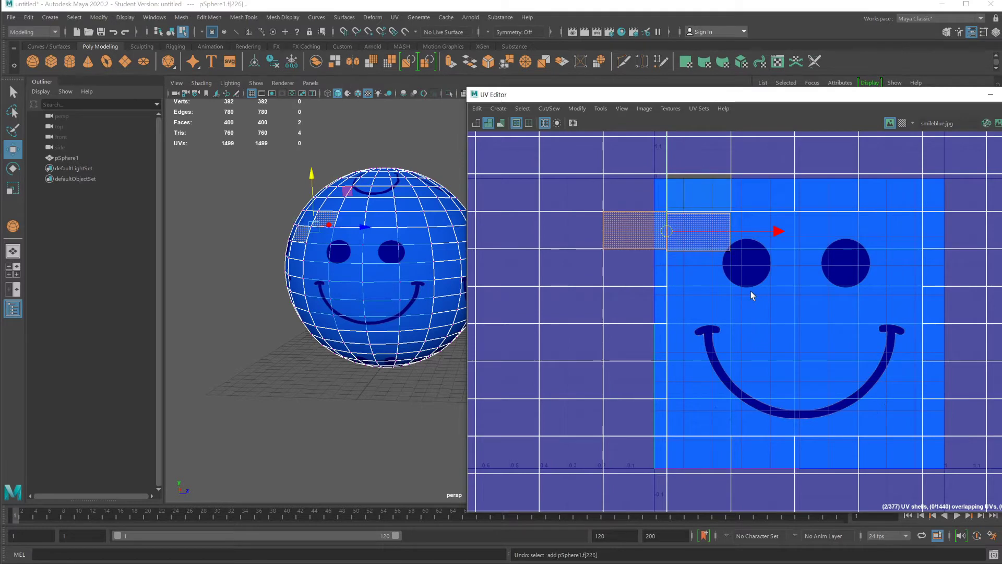
key(ctrl+z)
key(ctrl+z)
key(ctrl+z)
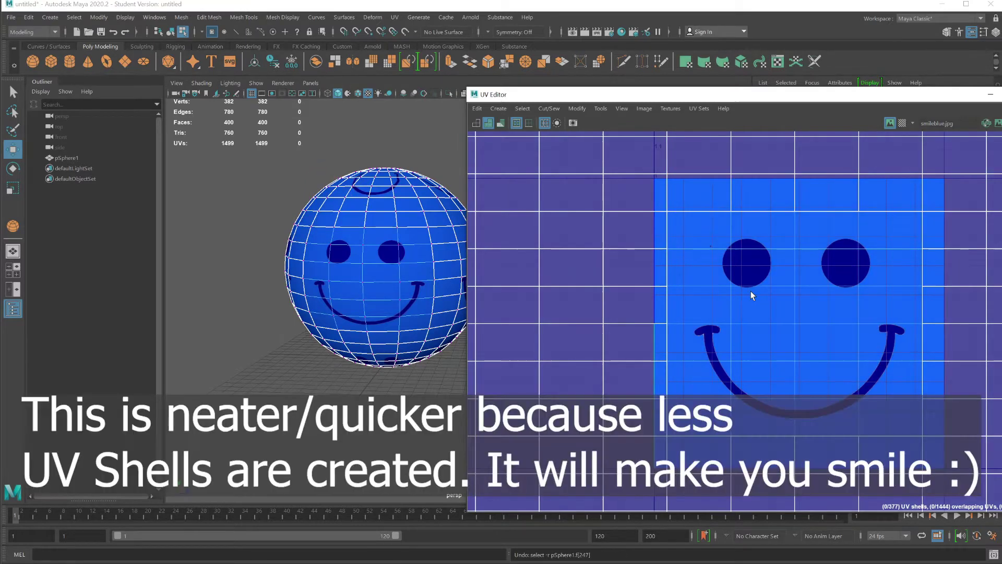
key(ctrl+z)
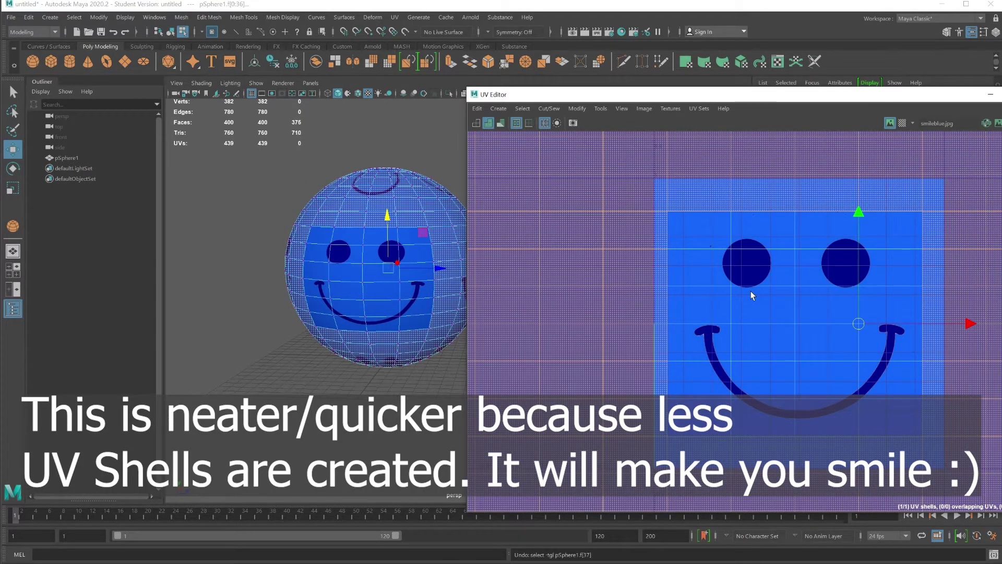
key(ctrl+z)
key(ctrl+z)
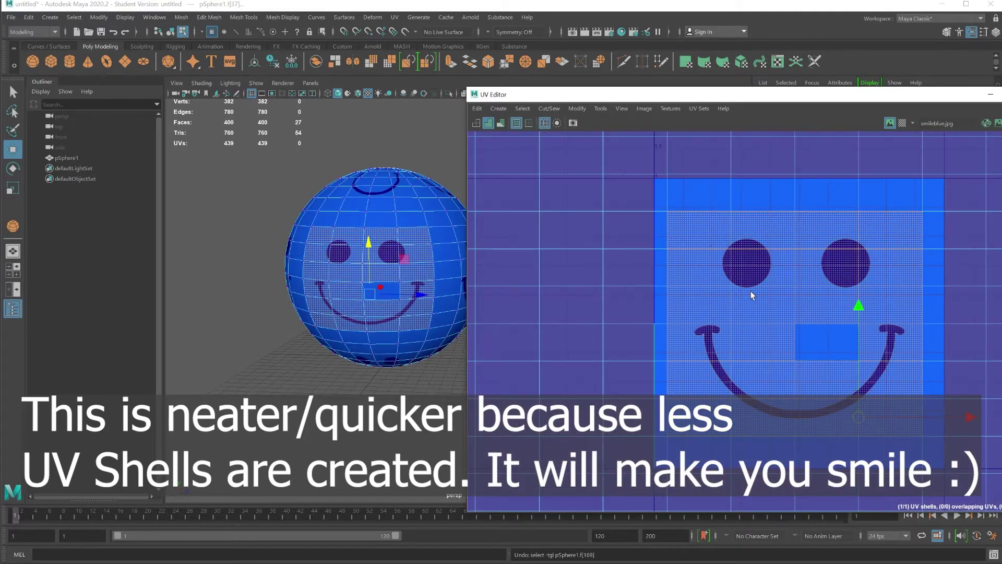
- Clear the selection and switch to Edge component selection
click(439, 368)
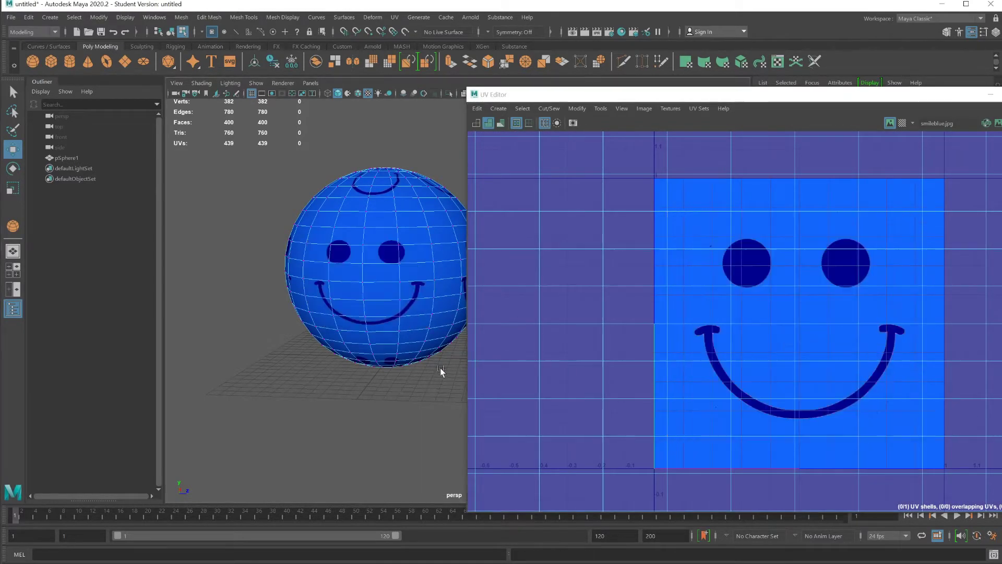
mouse_move(715, 260)
right_down()
mouse_move(728, 248)
mouse_move(716, 286)
mouse_move(686, 261)
mouse_move(707, 243)
right_up()
right_drag(685, 176, 689, 174)
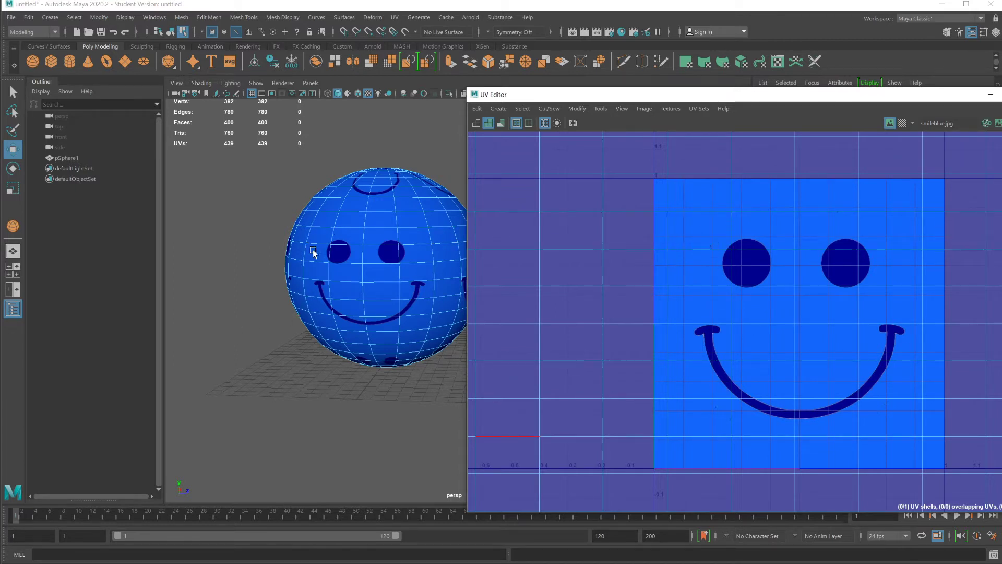
- Select the 20-edge outline of the smiley square: top row, right side, bottom row and left edges
click(692, 213)
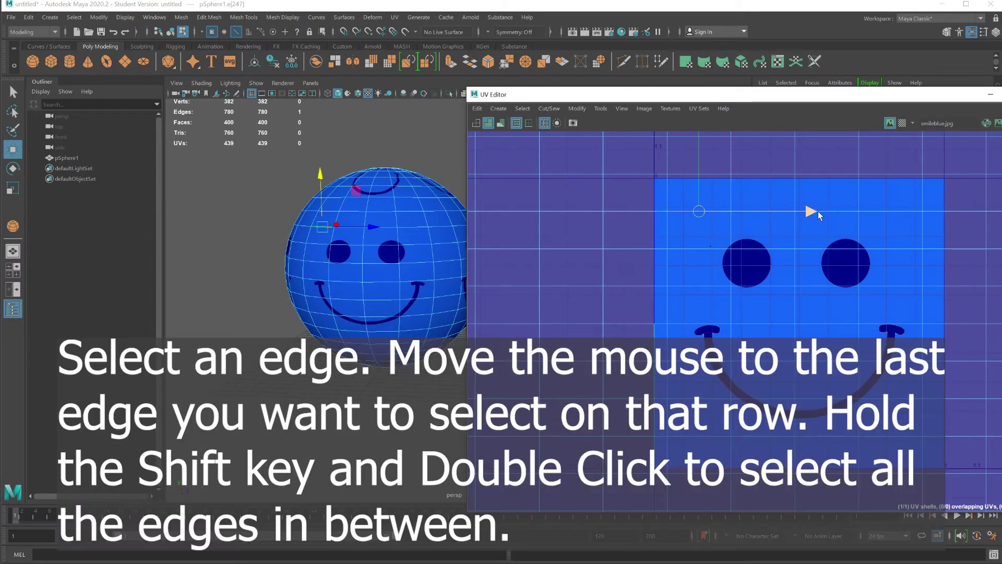
shift+double_click(906, 212)
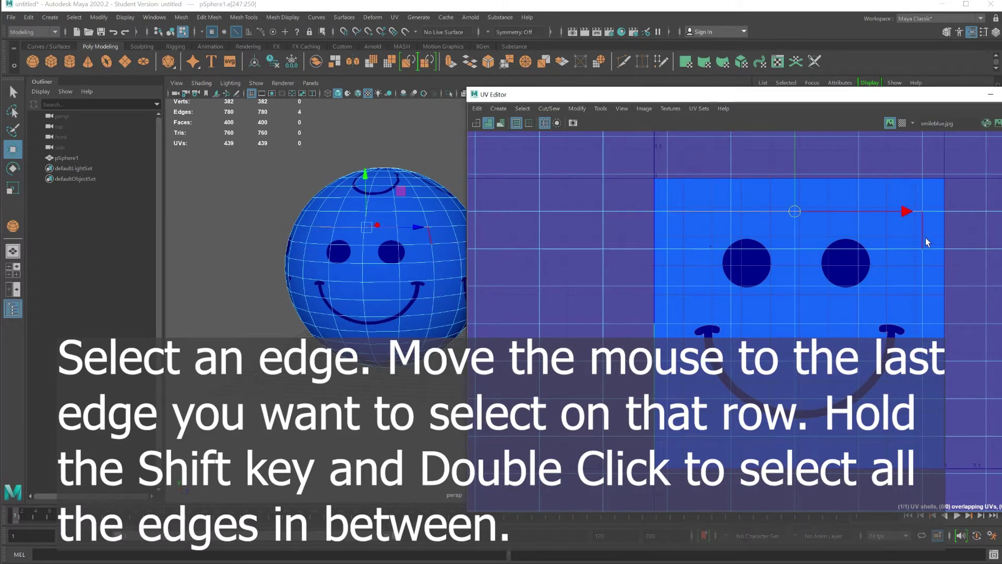
key(ctrl+z)
shift+double_click(922, 232)
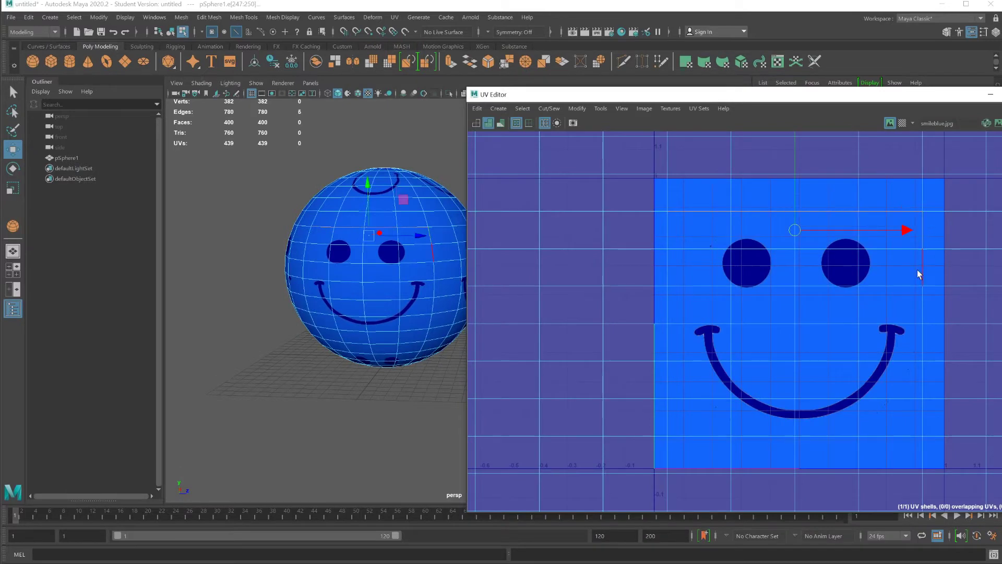
shift+double_click(921, 412)
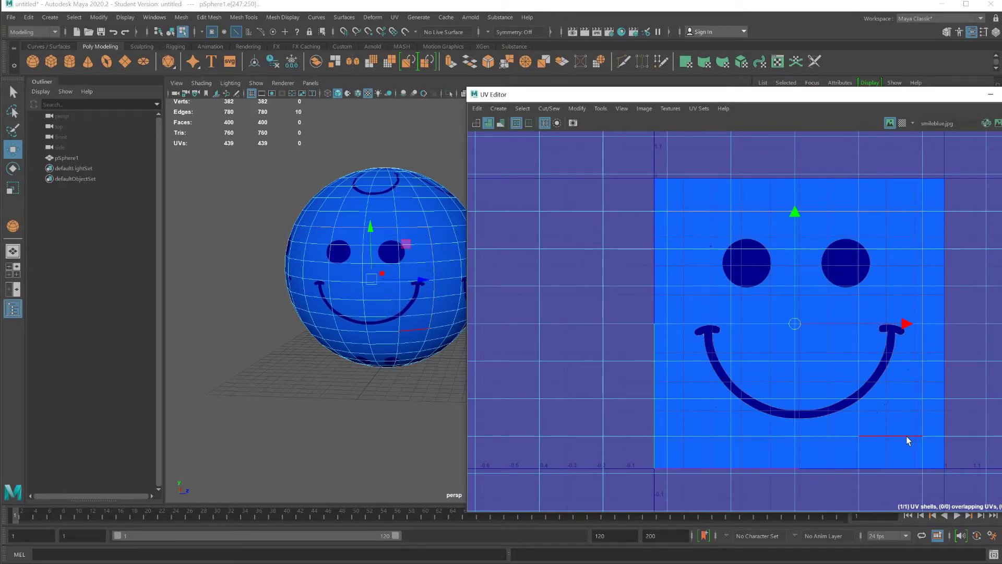
shift+double_click(685, 436)
shift+click(665, 421)
shift+click(667, 222)
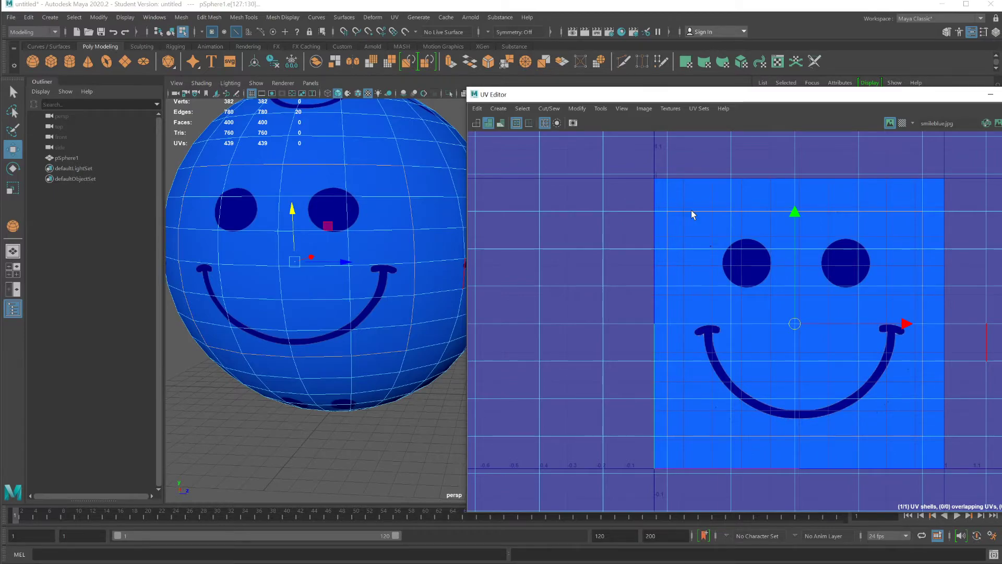
- Cut the UVs along the selected outline, then select the smiley shell and nudge it up
right_click(691, 212)
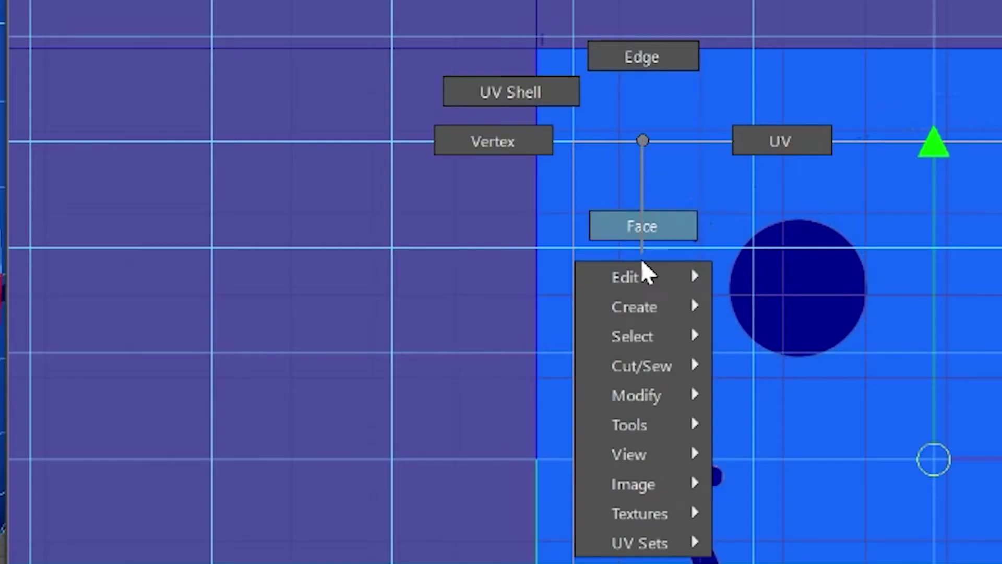
mouse_move(634, 373)
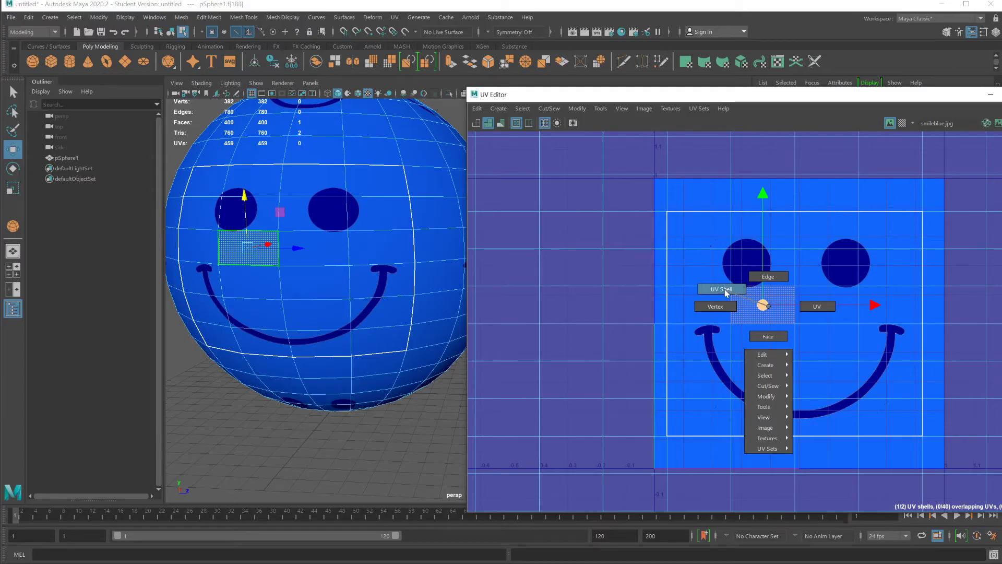
click(725, 290)
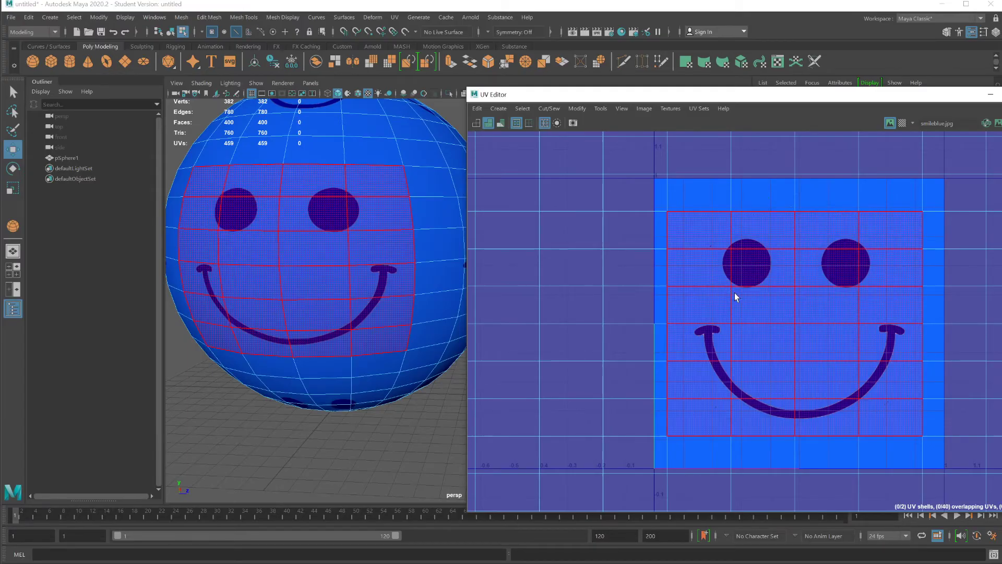
click(757, 302)
mouse_move(802, 335)
mouse_down()
mouse_move(816, 337)
mouse_move(800, 328)
mouse_up()
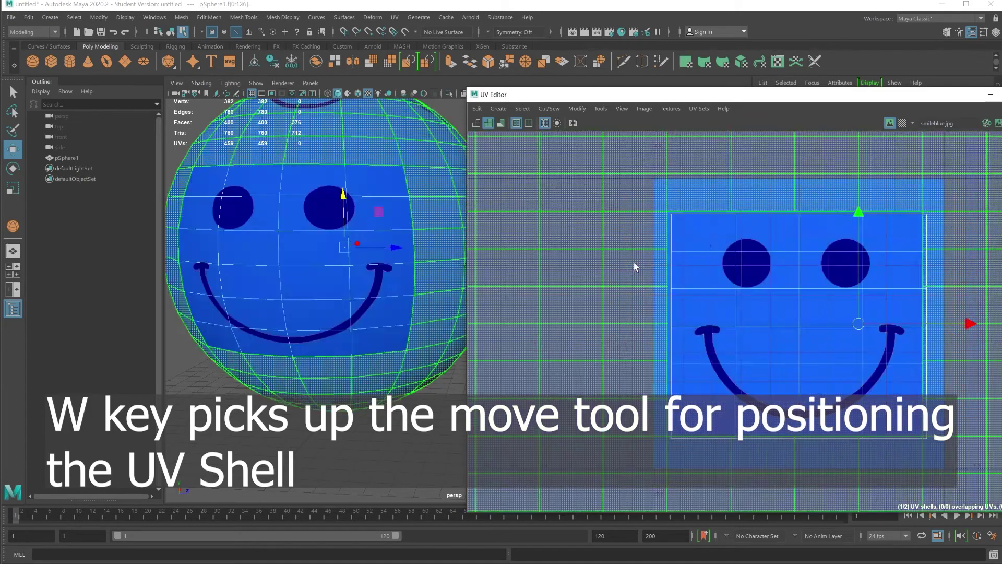
- Invert to the outer UV shell, scale it to a tiny patch and move it to the bottom edge
scroll(634, 262, down, 5)
key(ctrl+shift+i)
drag(715, 292, 628, 323)
click(14, 189)
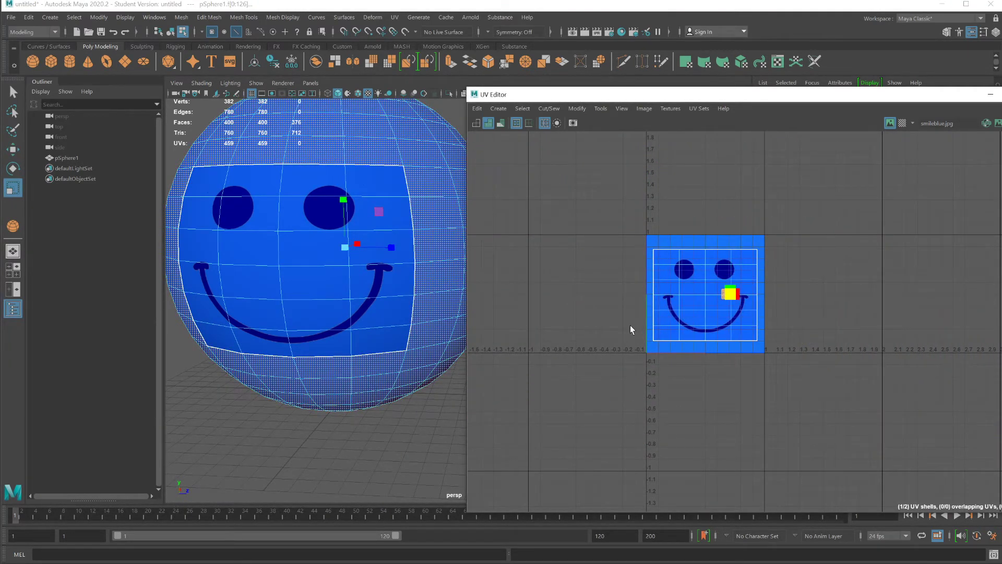
click(13, 150)
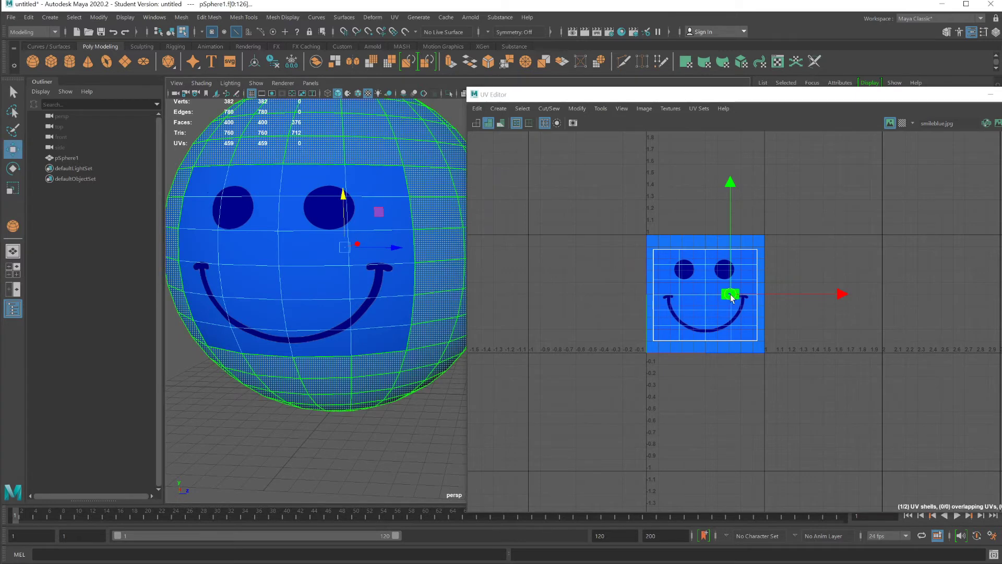
drag(732, 297, 719, 349)
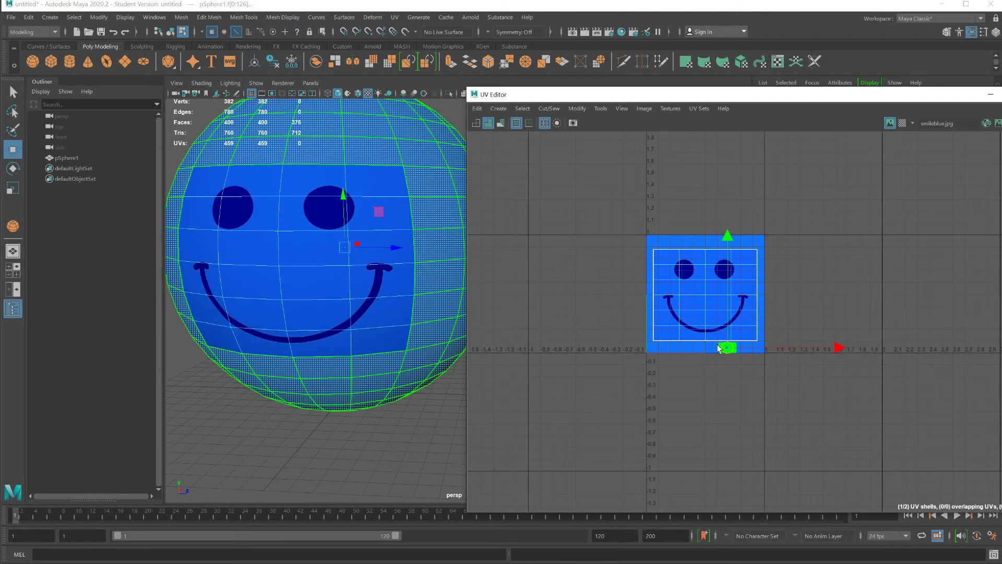
click(668, 365)
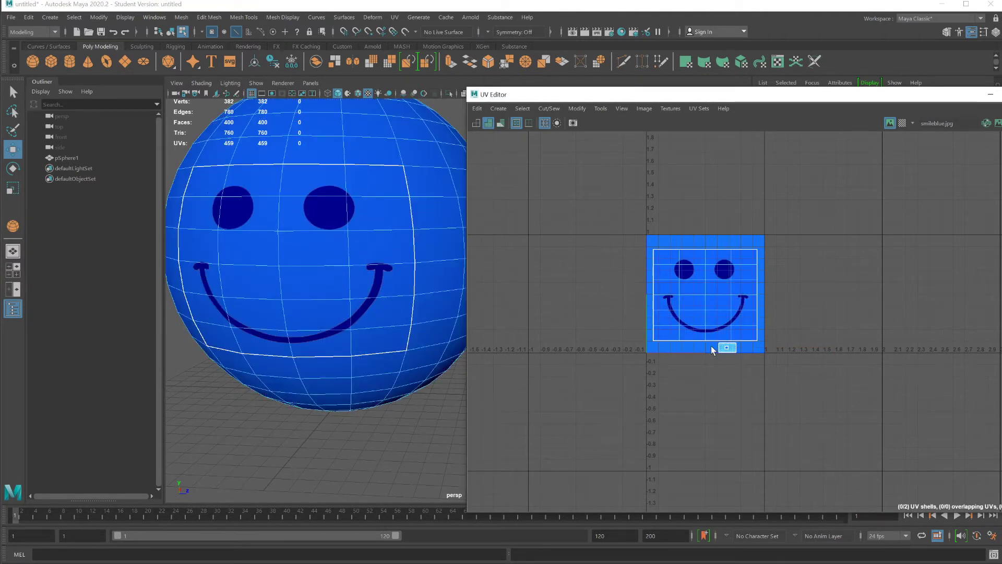
scroll(727, 347, up, 4)
scroll(731, 347, up, 6)
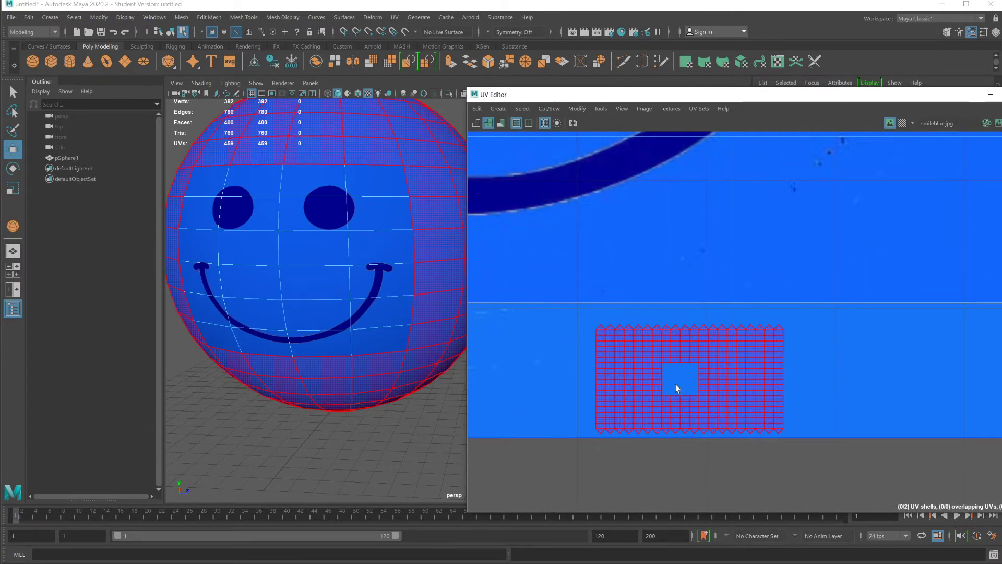
- Reposition the small UV patch under the face texture within the plain blue strip
key(space)
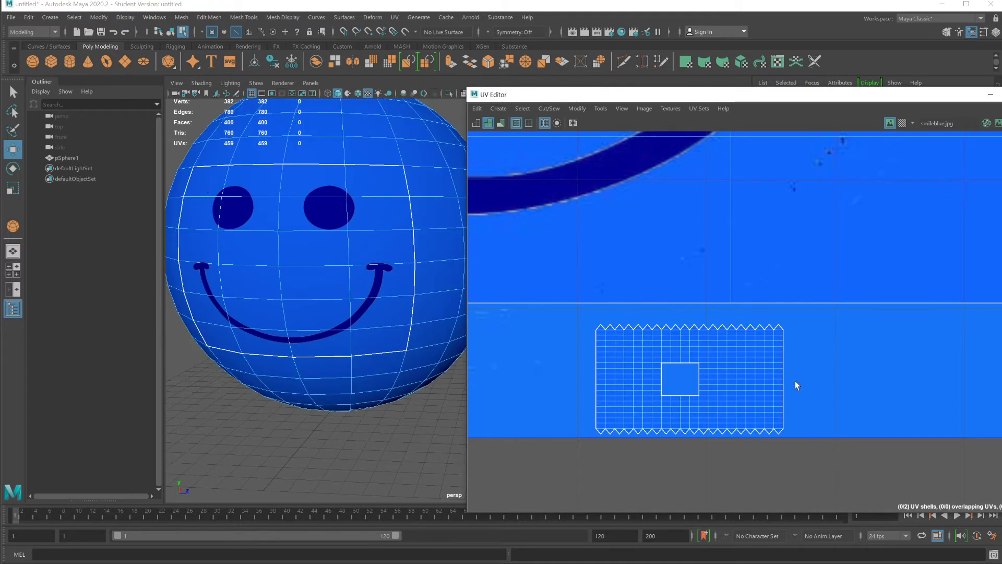
alt+middle_drag(795, 383, 926, 372)
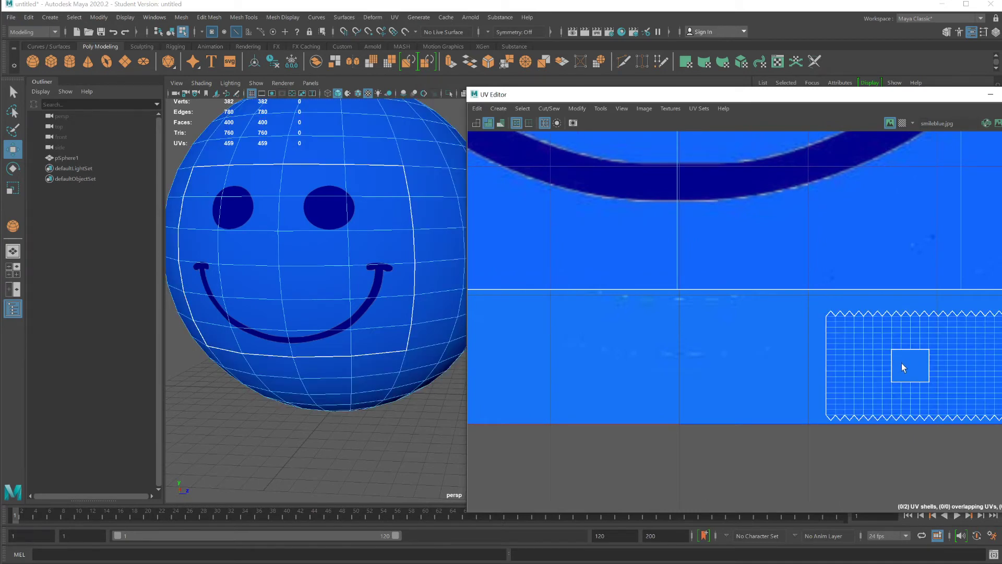
click(870, 370)
drag(917, 365, 678, 356)
key(ctrl+z)
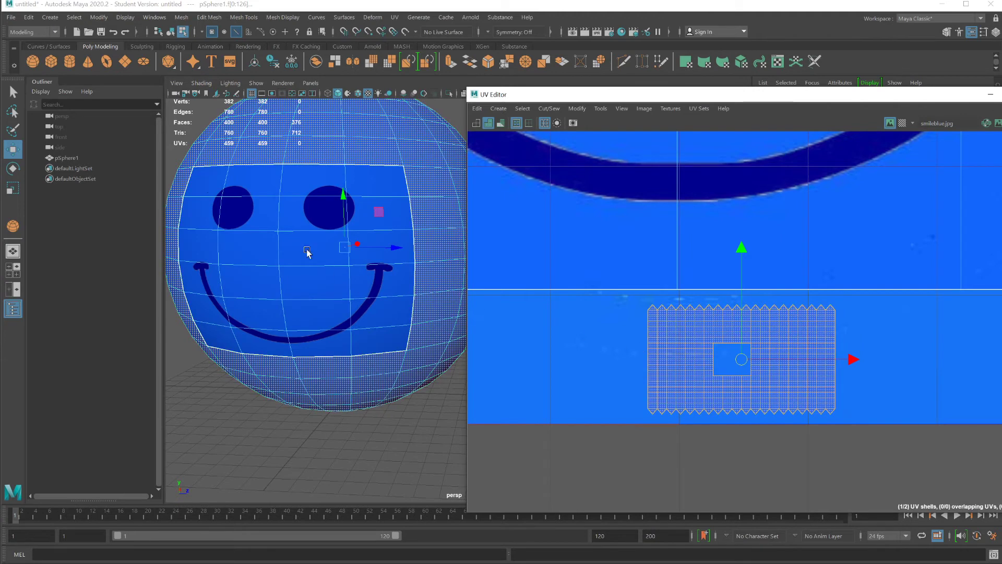
- Return to object mode with F8 and frame the sphere in the viewport
scroll(308, 250, down, 5)
alt+drag(308, 250, 202, 259)
key(F8)
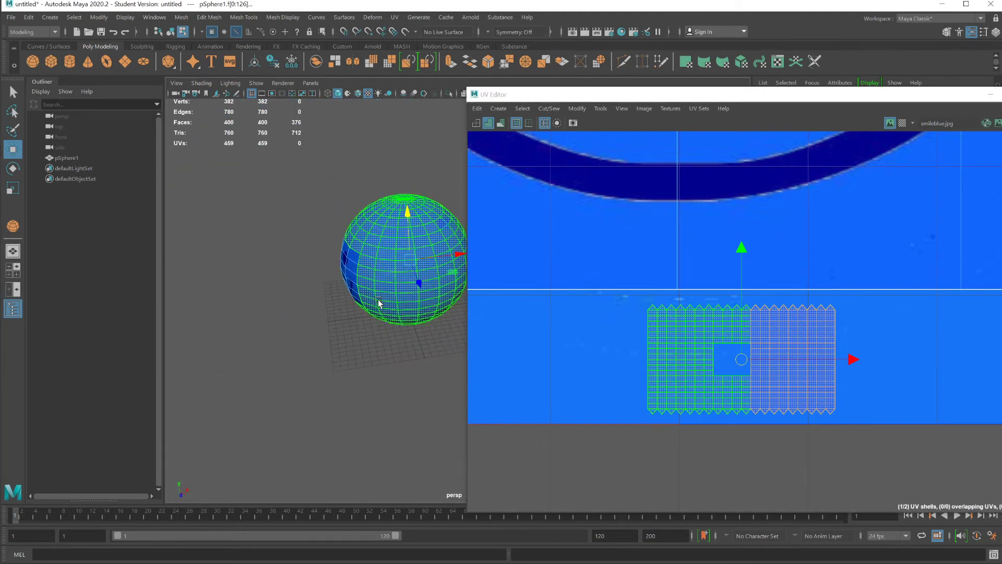
key(f)
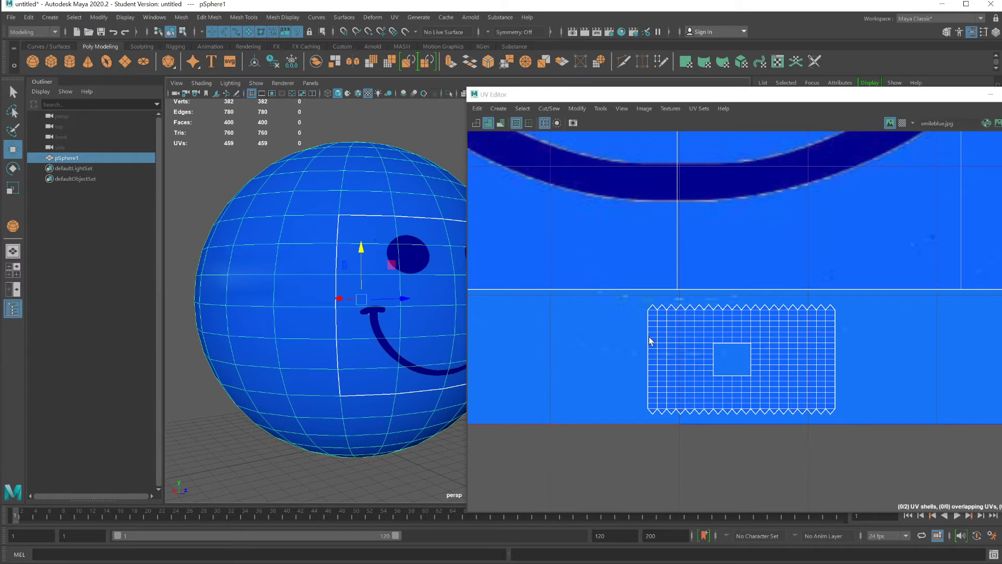
- Zoom the UV Editor and viewport in and out to inspect the patch below the smile
scroll(705, 348, down, 10)
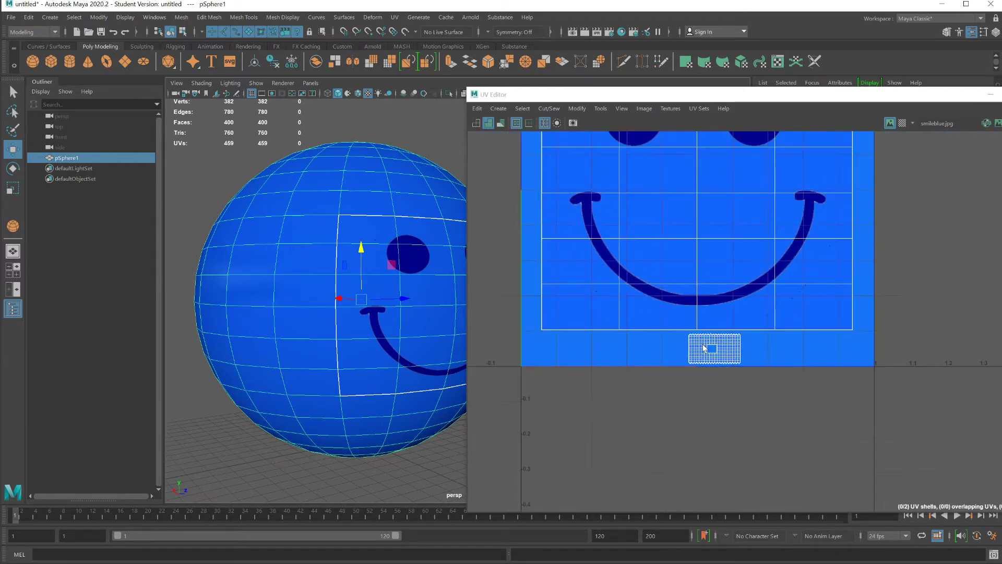
scroll(766, 313, up, 6)
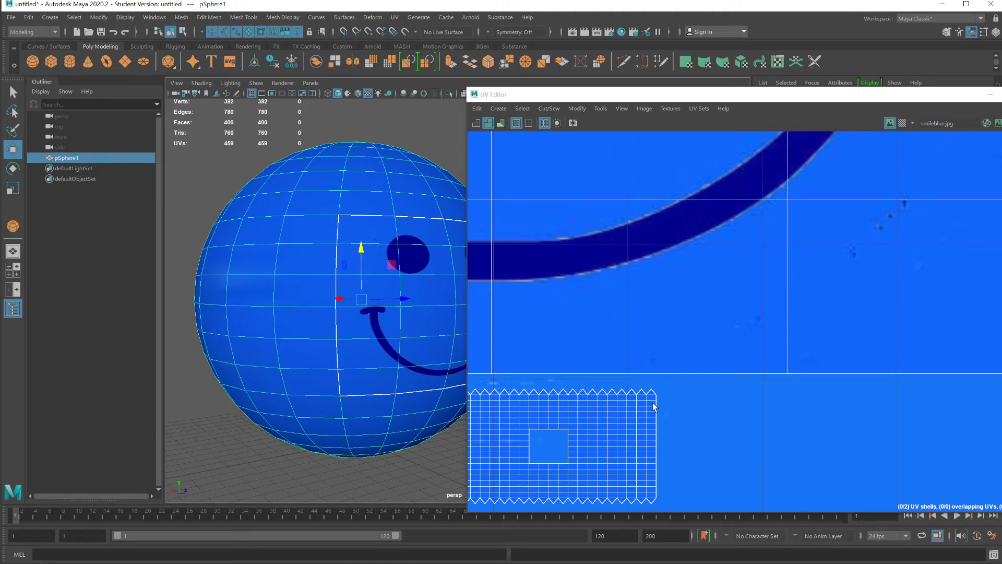
scroll(653, 406, down, 2)
scroll(651, 406, down, 2)
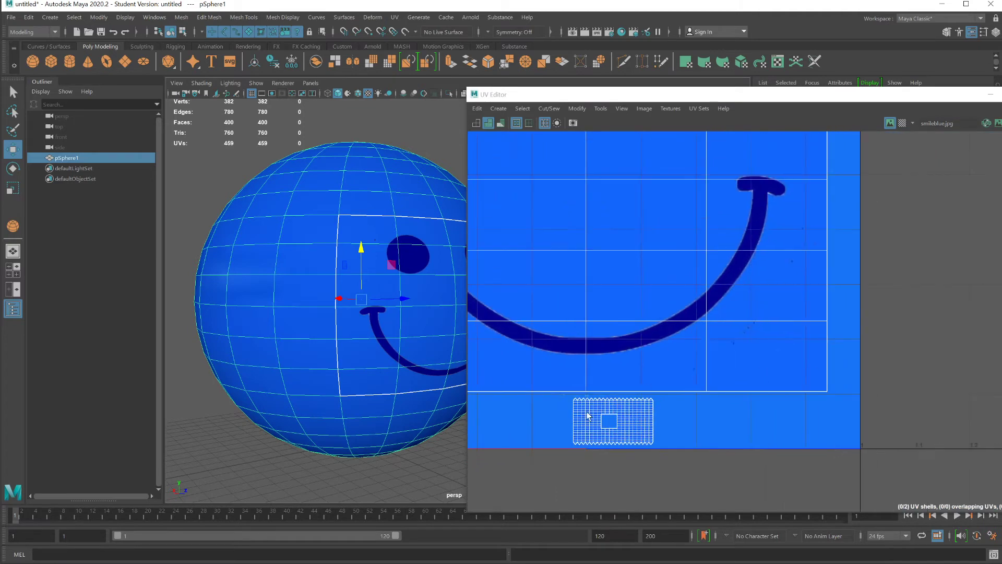
scroll(414, 380, down, 2)
scroll(409, 378, up, 3)
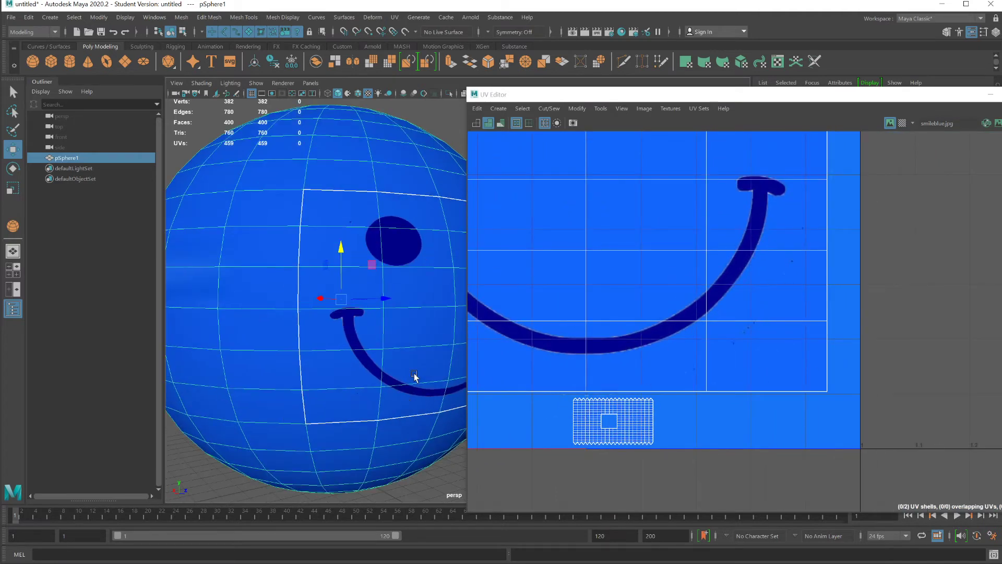
scroll(406, 376, down, 3)
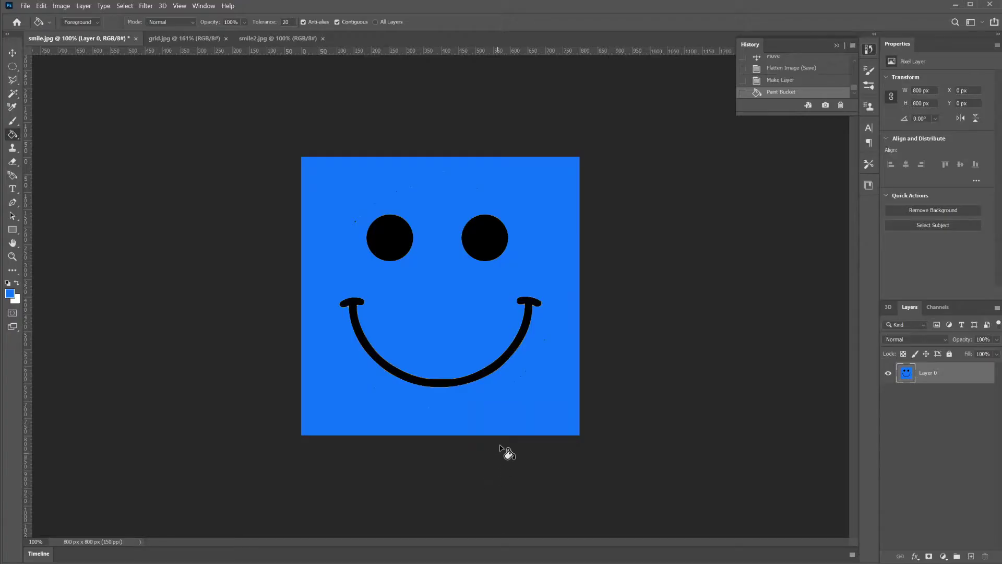
- Add a 'SMILE' text layer, then move and scale it into the image's lower-right corner
click(12, 52)
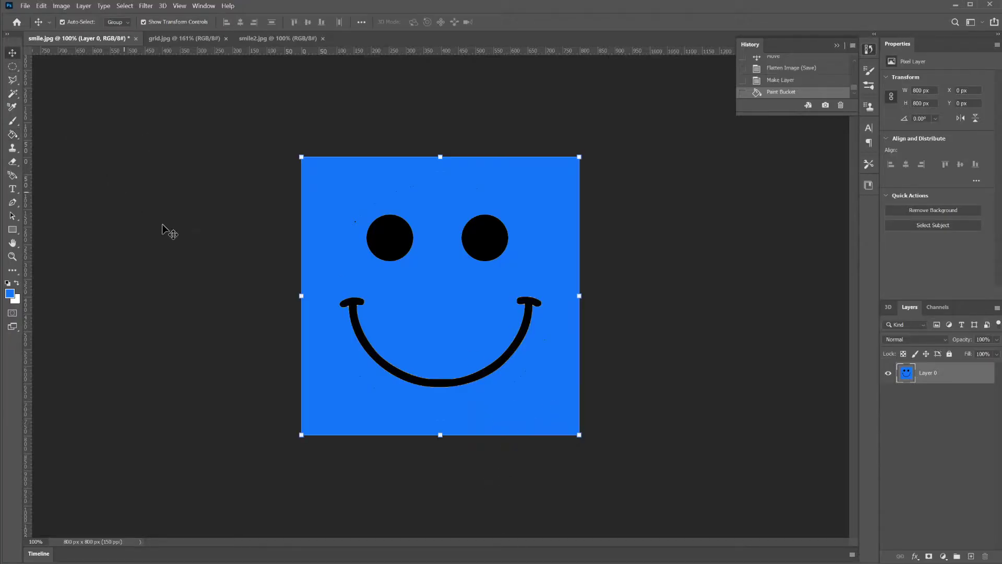
click(13, 188)
click(504, 412)
text(SMILE)
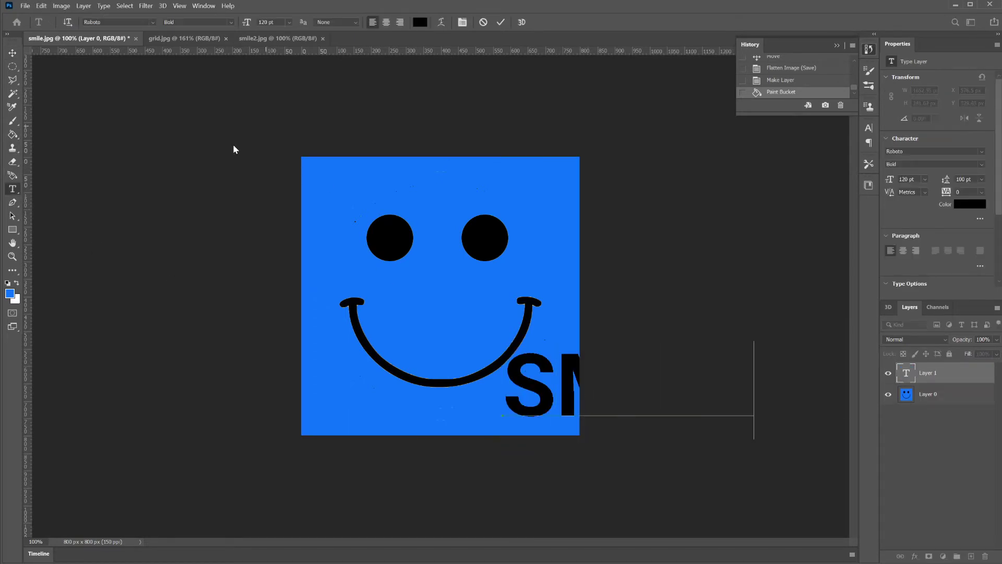
click(12, 53)
drag(525, 373, 337, 388)
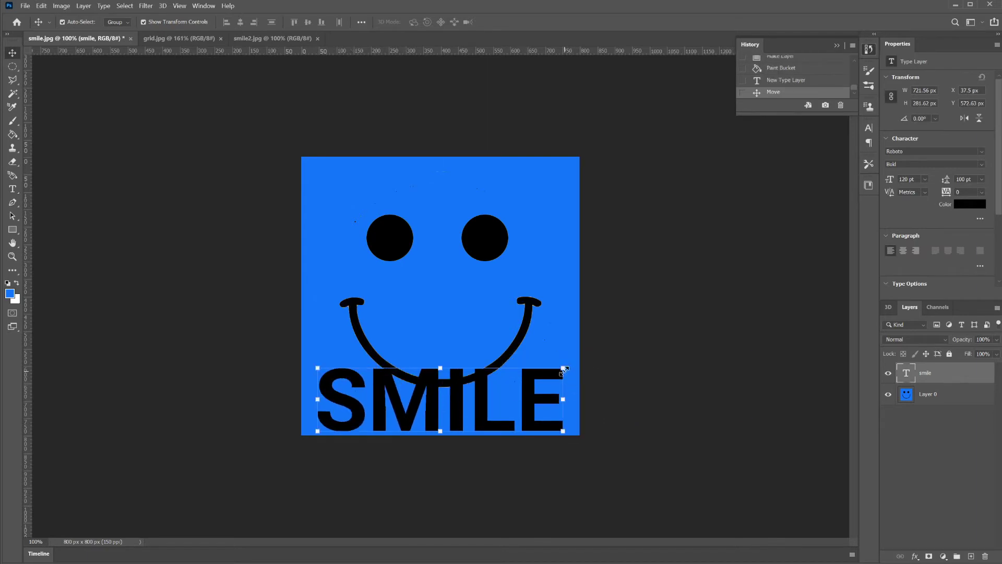
drag(563, 371, 550, 428)
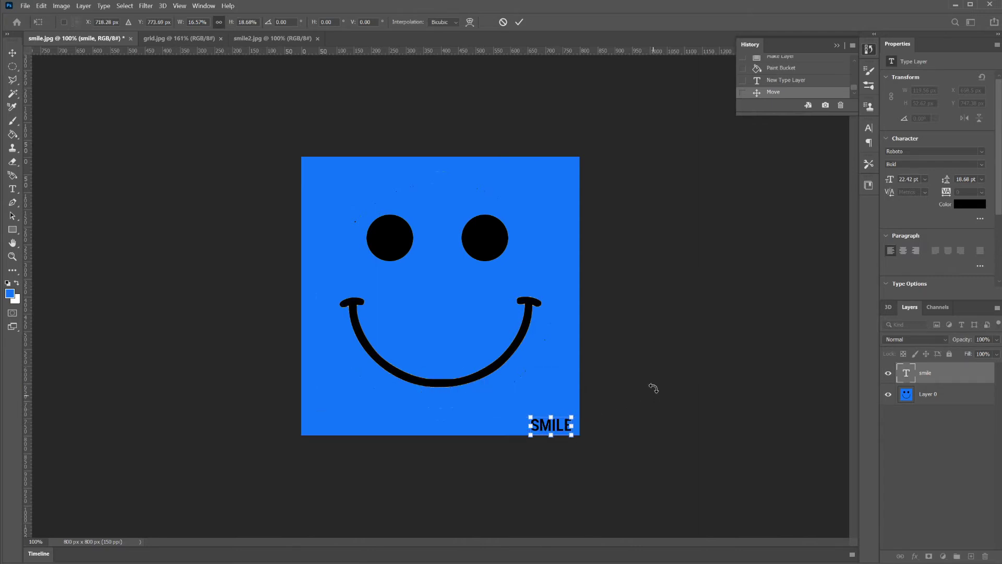
- Export the image with Save for Web as smileblue2.jpg
click(25, 5)
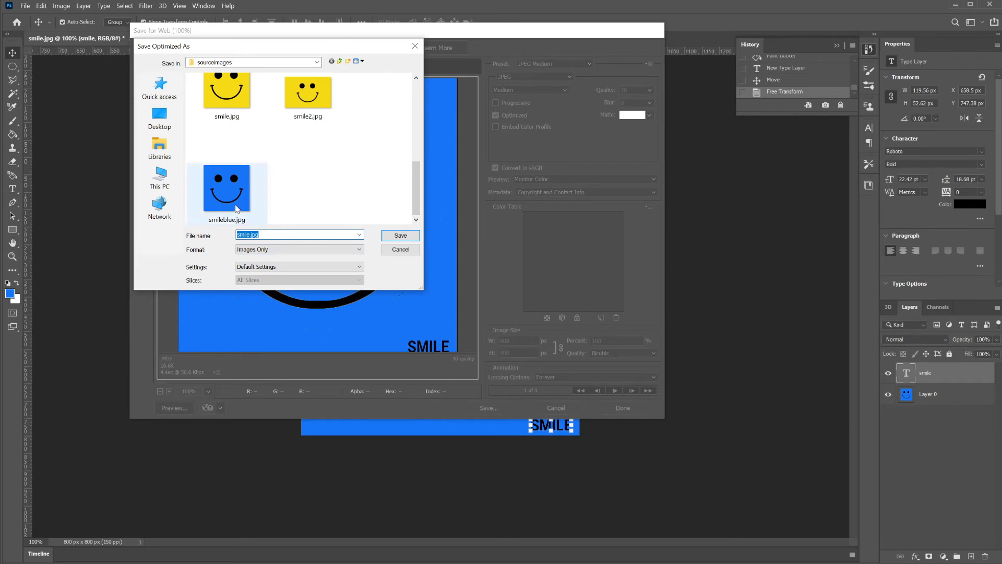
click(227, 189)
click(261, 234)
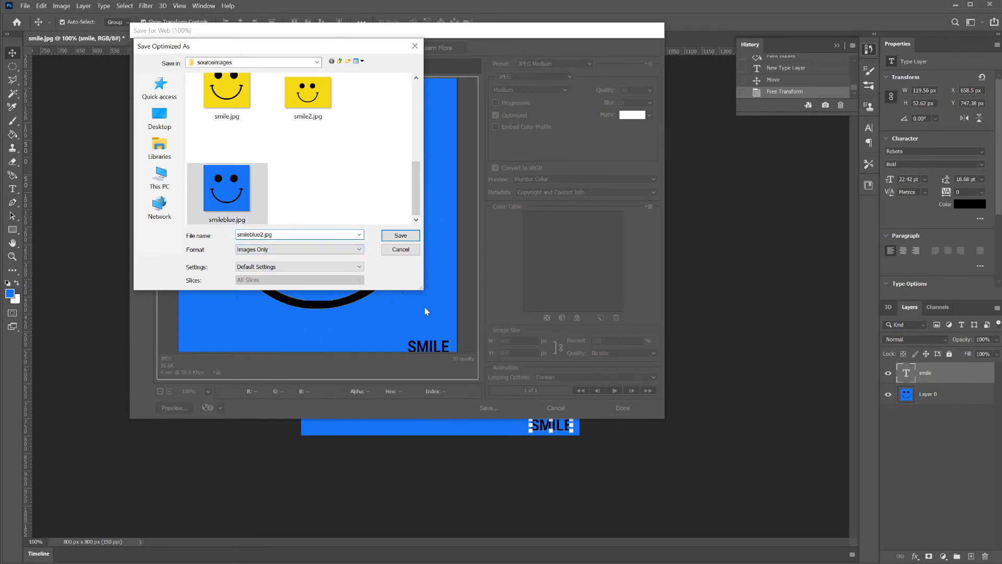
text(2)
click(401, 236)
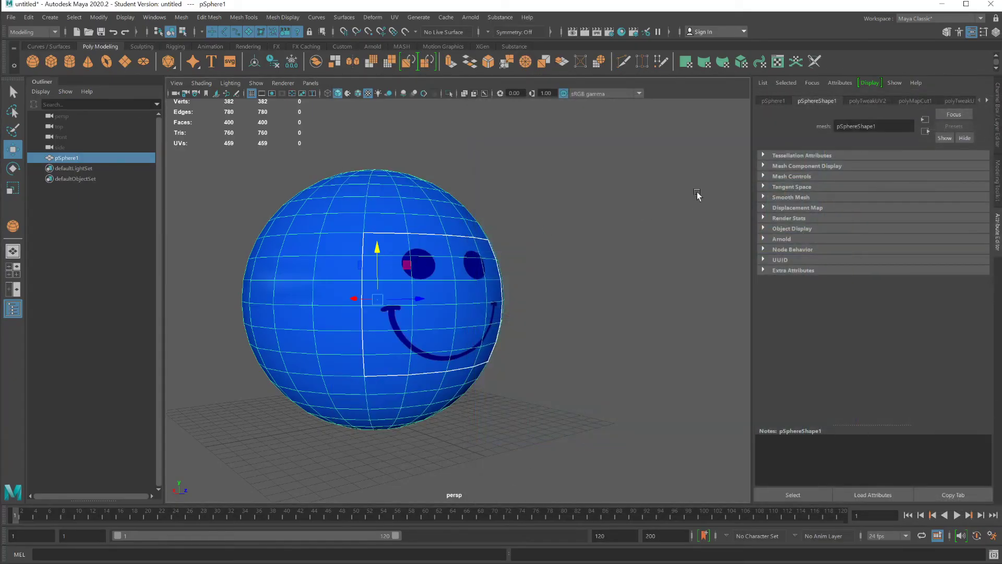
- Point lambert3's colour file texture (file2) at sourceimages\smileblue2.jpg
right_drag(352, 210, 399, 191)
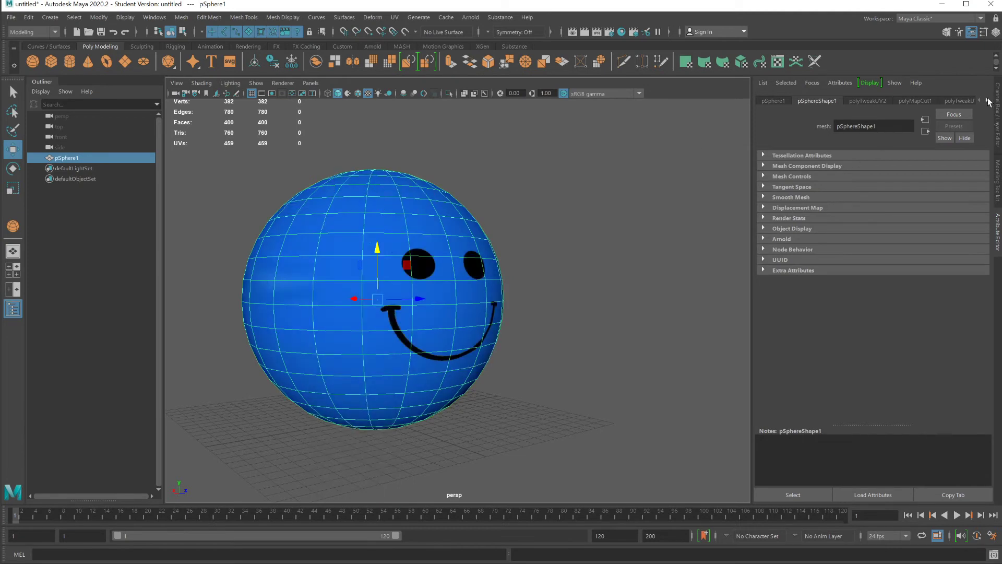
click(988, 101)
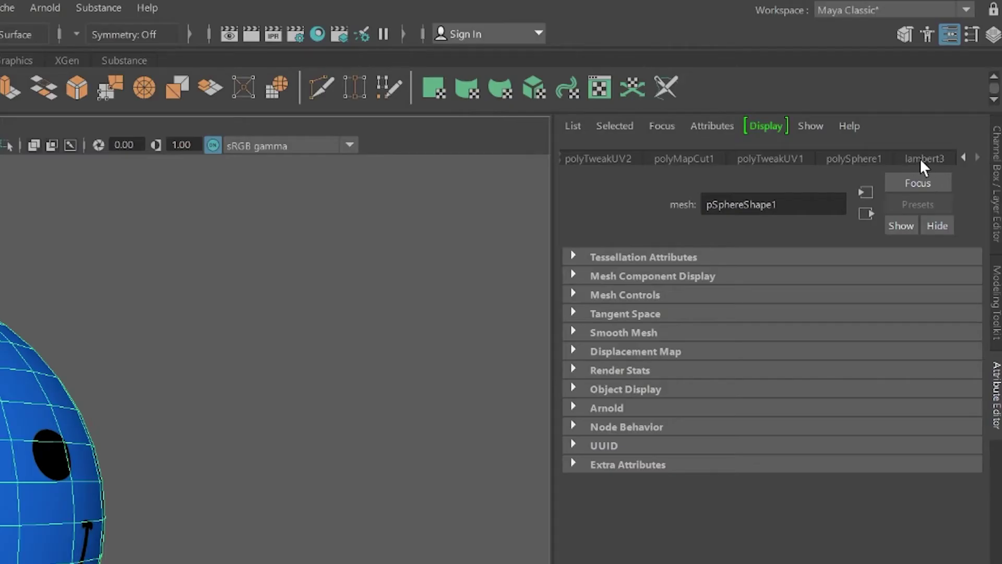
click(924, 159)
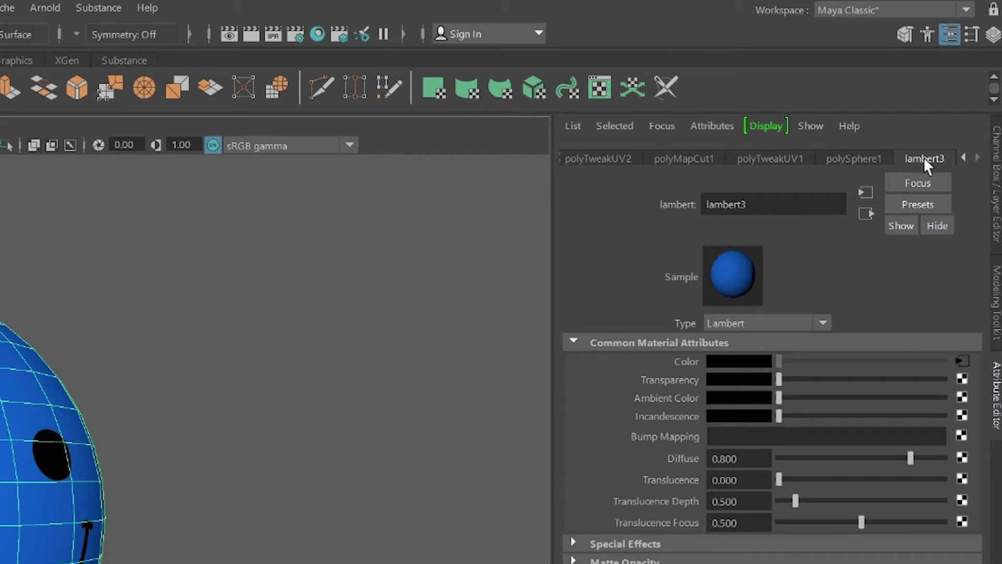
click(962, 361)
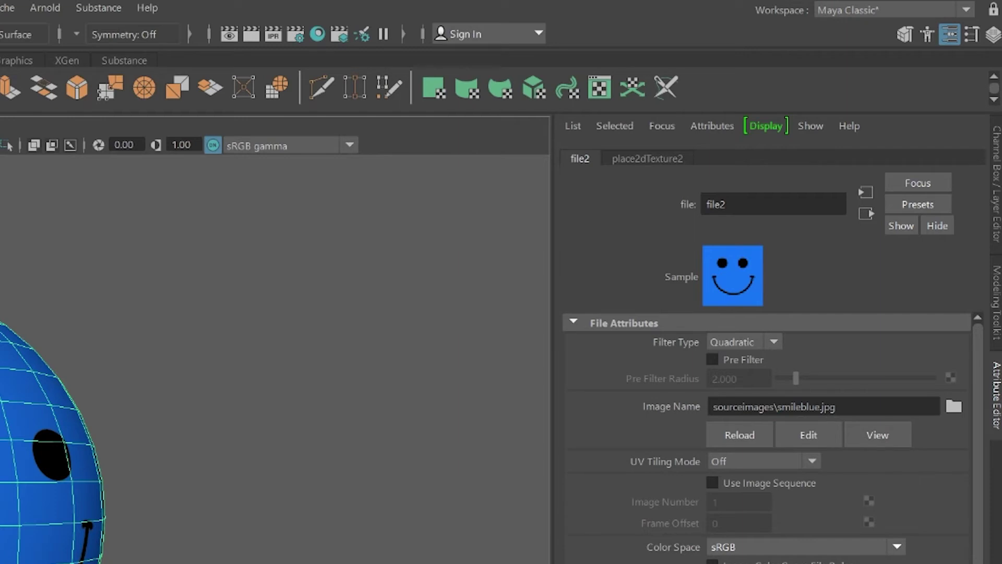
click(952, 408)
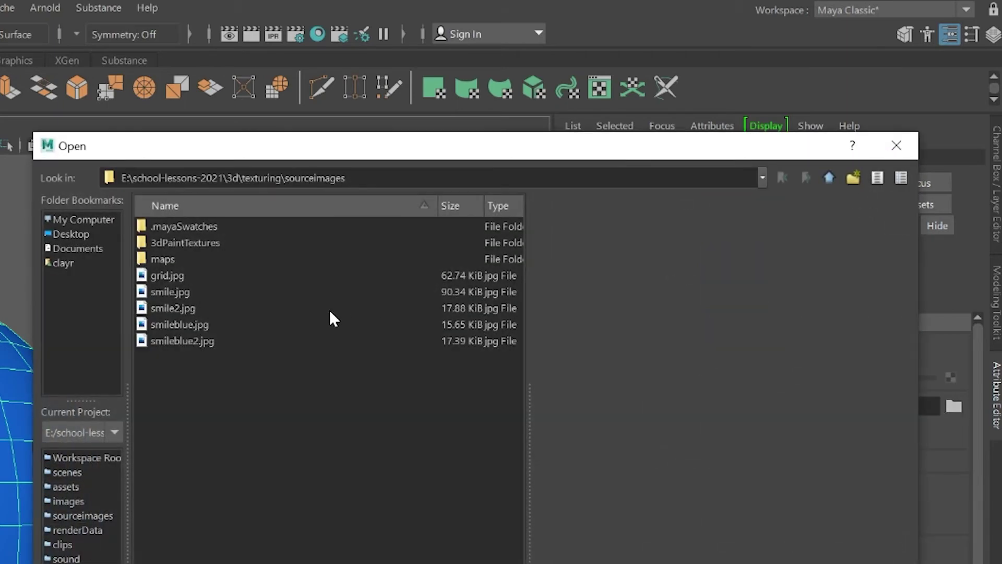
click(211, 342)
key(Return)
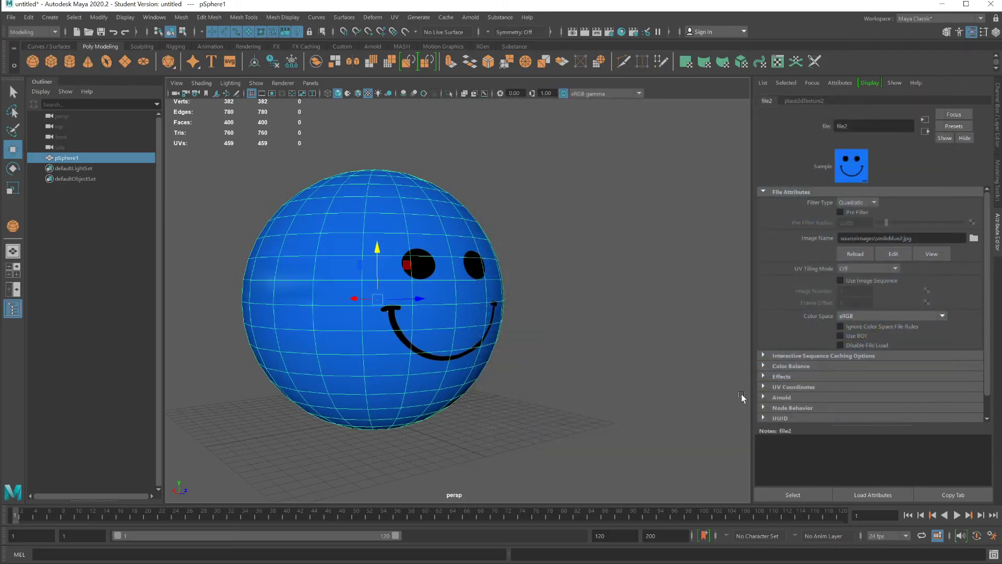
- Select a vertex near the sphere's right eye and open the UV Editor zoomed out
alt+drag(483, 329, 454, 332)
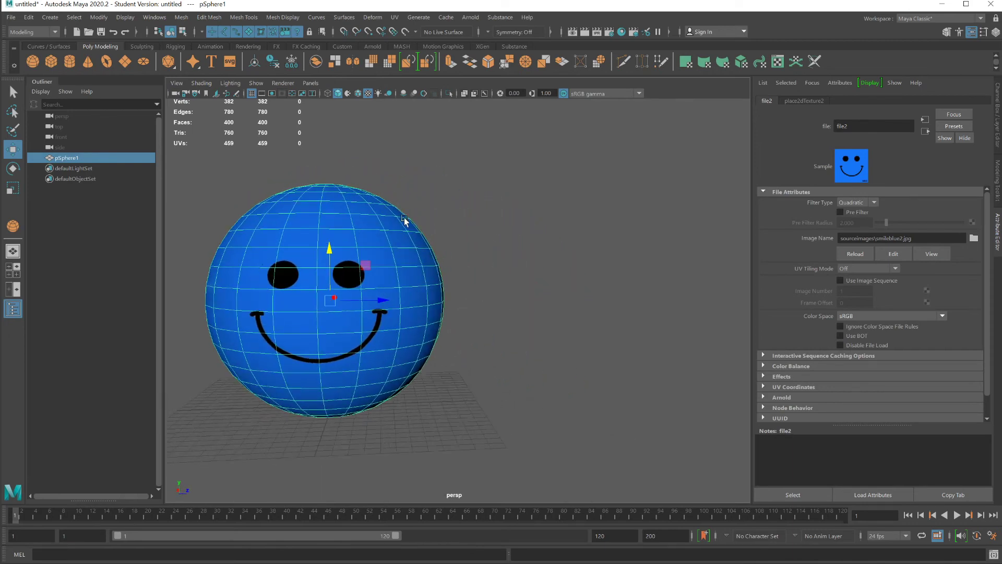
alt+drag(437, 293, 379, 282)
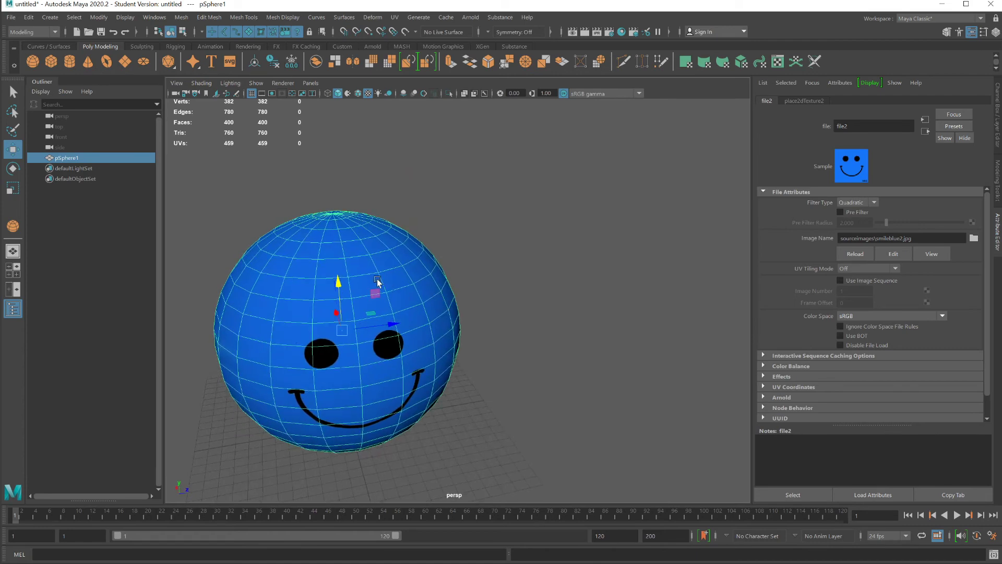
right_drag(380, 280, 397, 265)
alt+drag(381, 281, 374, 271)
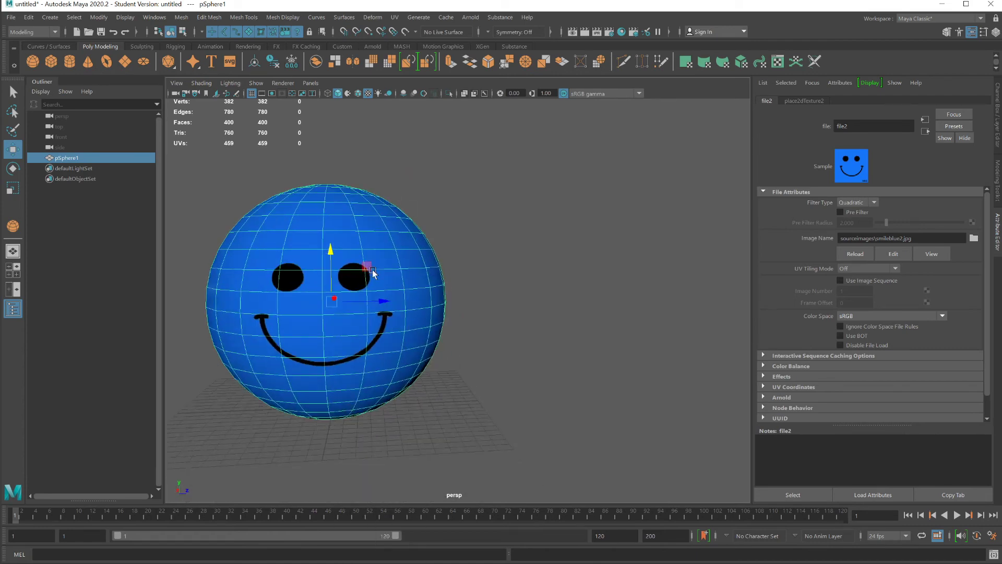
click(372, 272)
right_drag(382, 277, 422, 256)
click(396, 17)
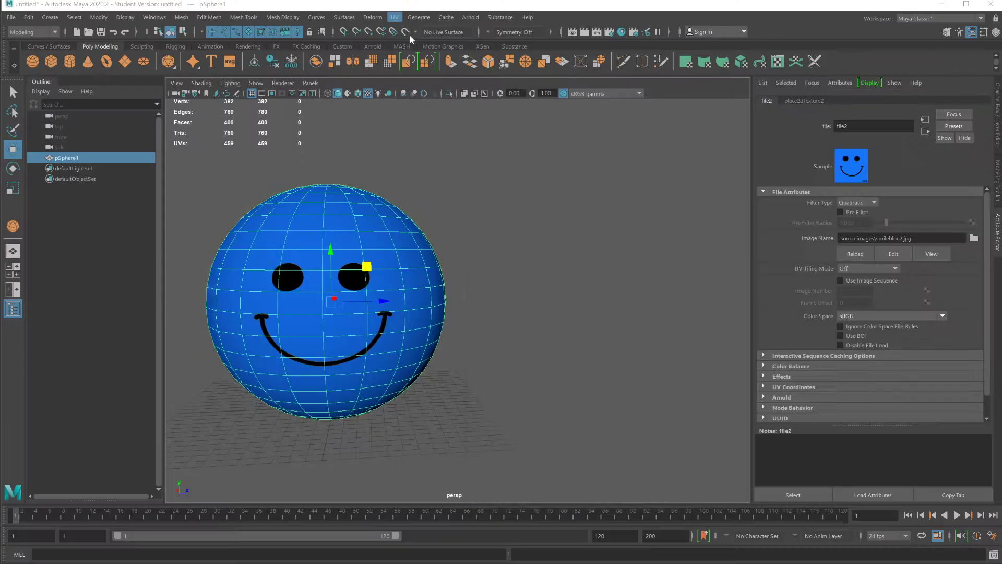
scroll(716, 382, down, 5)
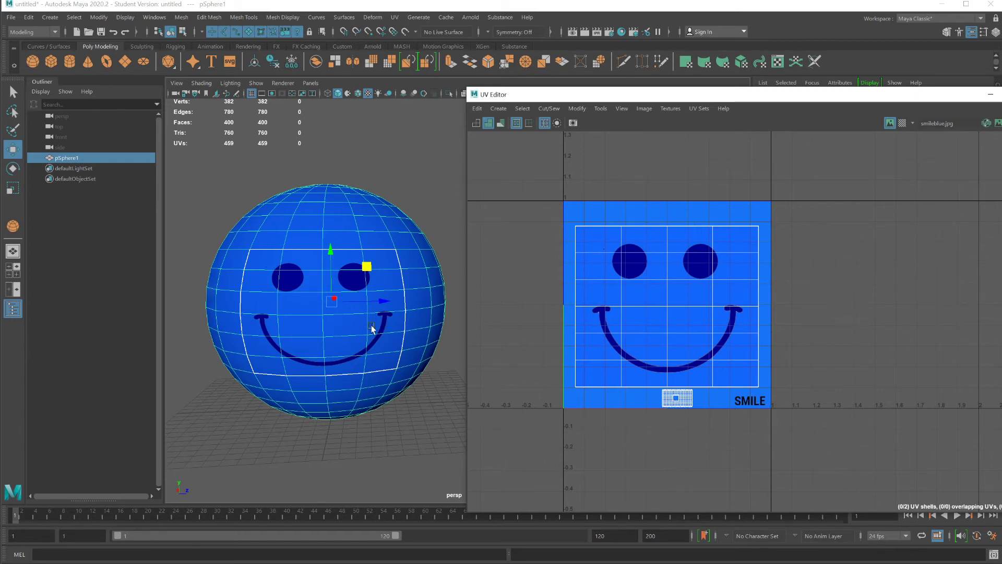
- Select the four border edges around the small patch below the smile and zoom the UV Editor onto it
alt+drag(371, 329, 328, 326)
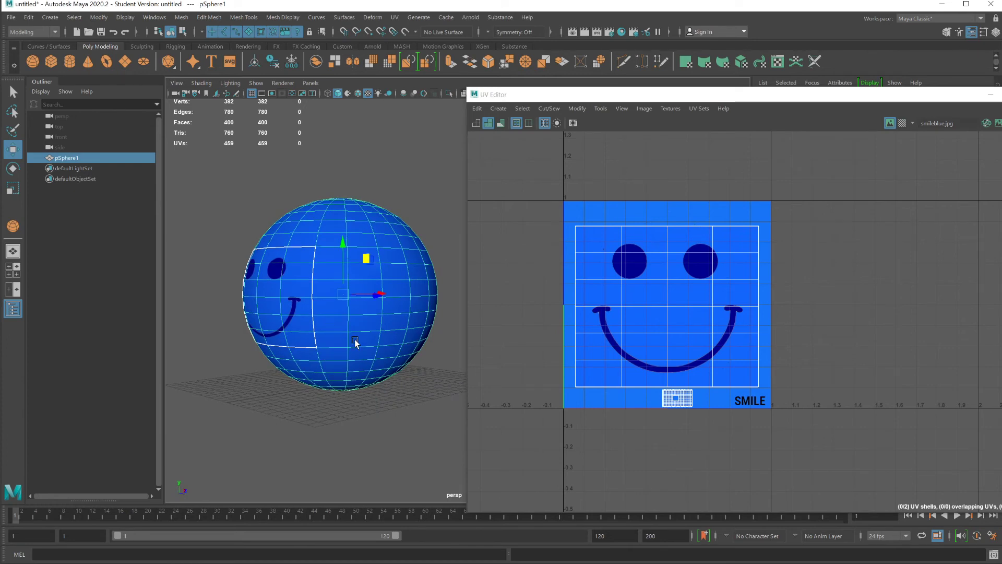
scroll(357, 342, up, 5)
alt+drag(288, 286, 292, 291)
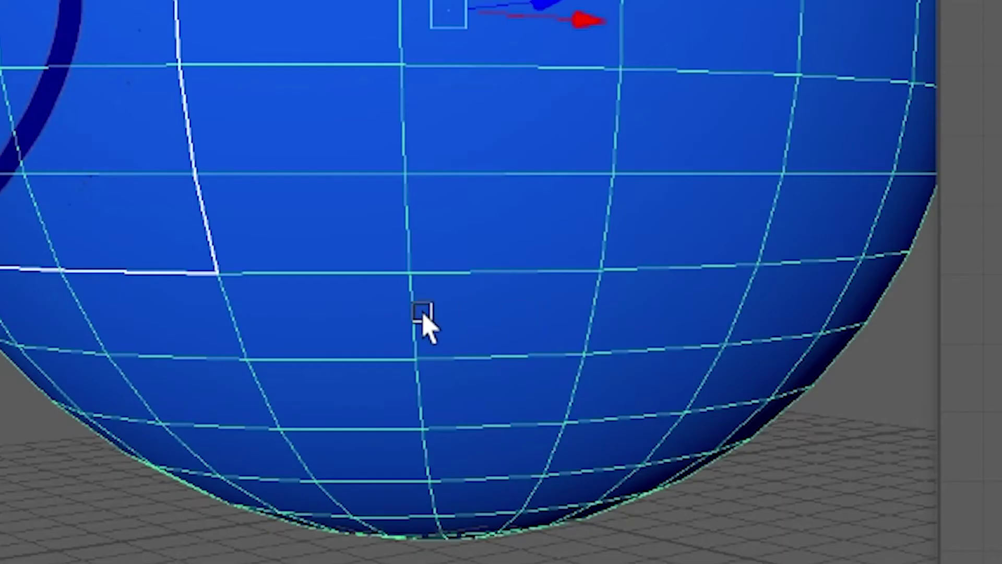
right_drag(277, 291, 293, 144)
click(278, 272)
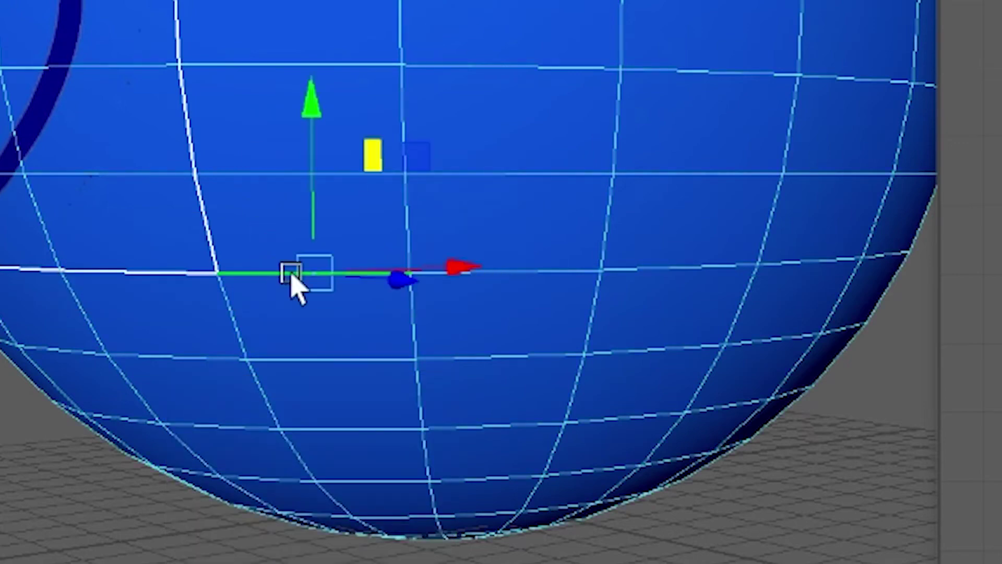
shift+click(562, 272)
shift+click(593, 331)
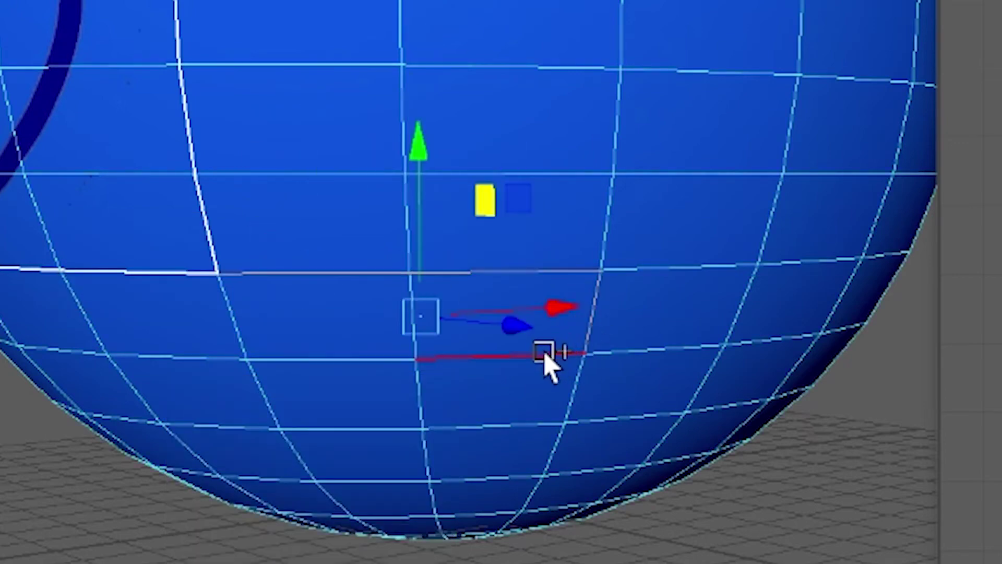
shift+click(362, 359)
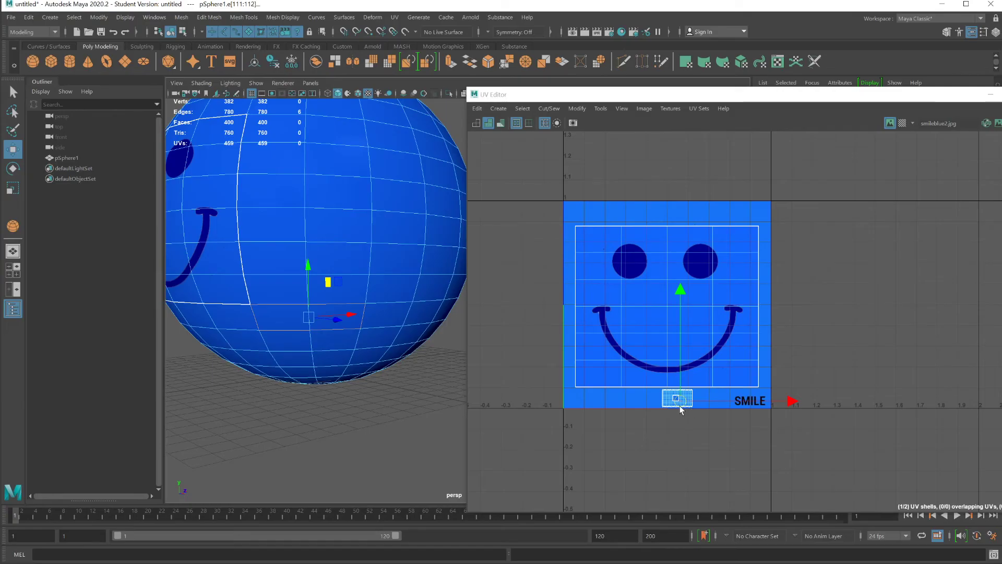
scroll(679, 406, up, 10)
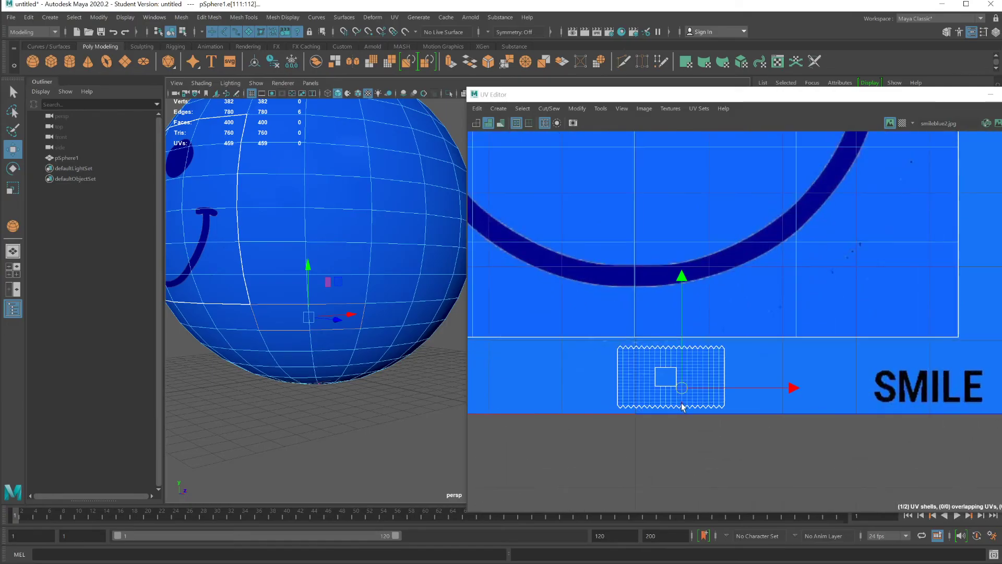
scroll(687, 391, up, 2)
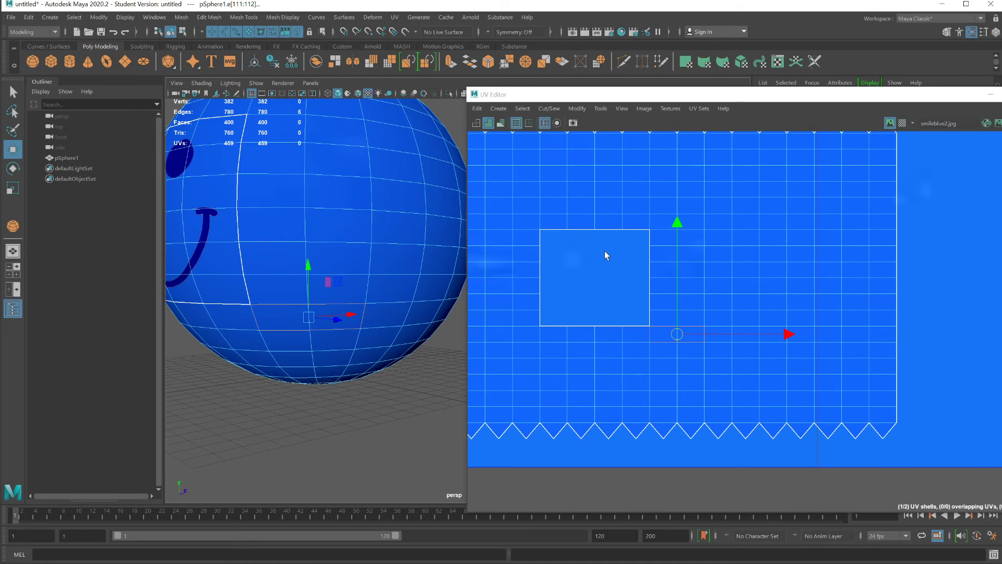
- Cut the UVs along the selected border edges with Cut/Sew > Cut
right_click(687, 340)
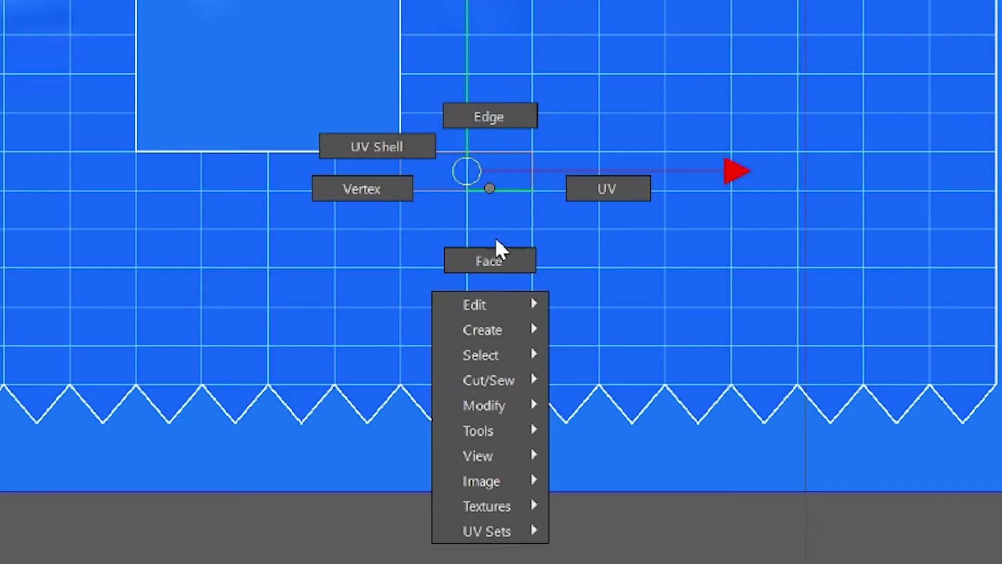
mouse_move(686, 421)
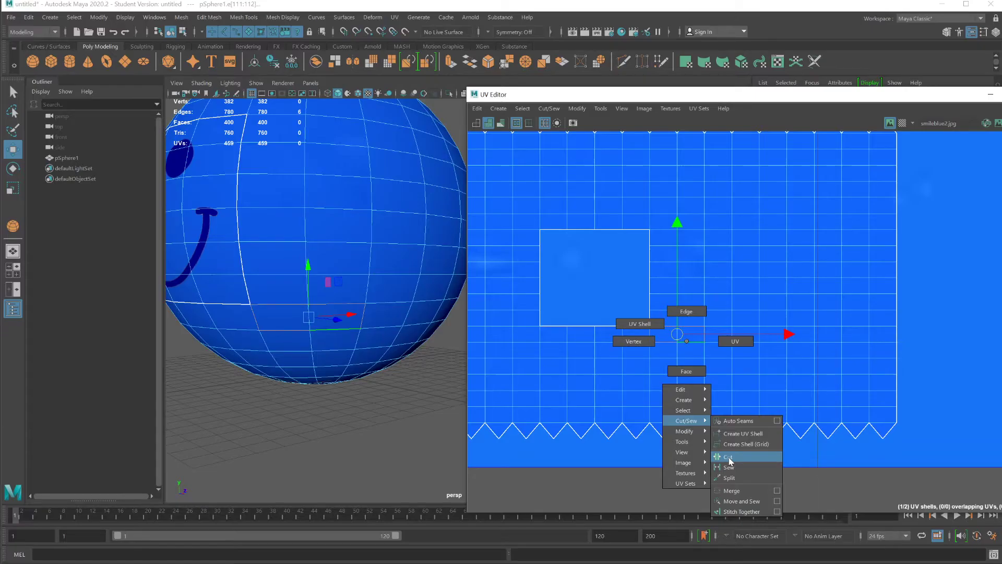
click(591, 468)
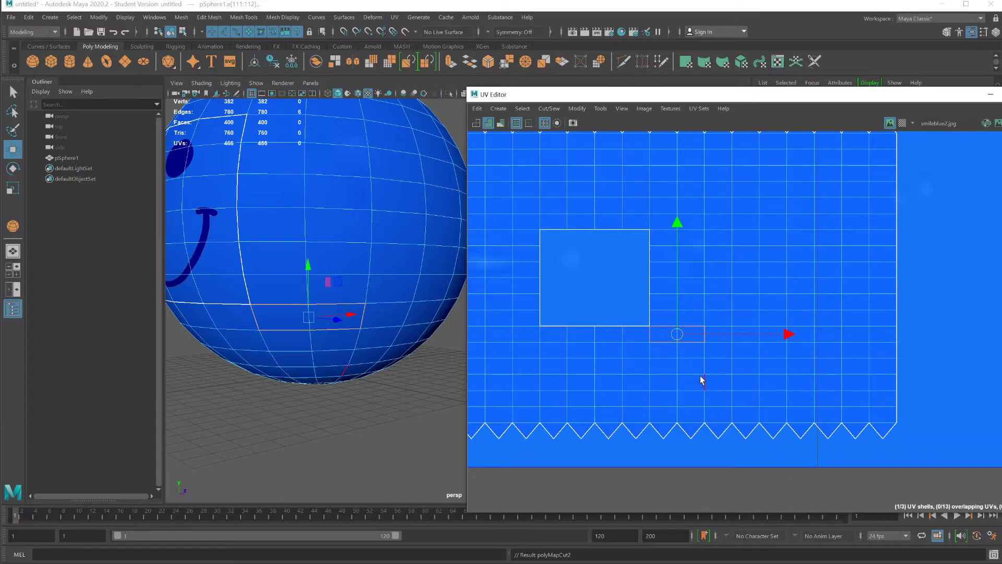
- In UV Shell mode, select the new patch shell and move it far right across the texture
right_drag(665, 345, 623, 322)
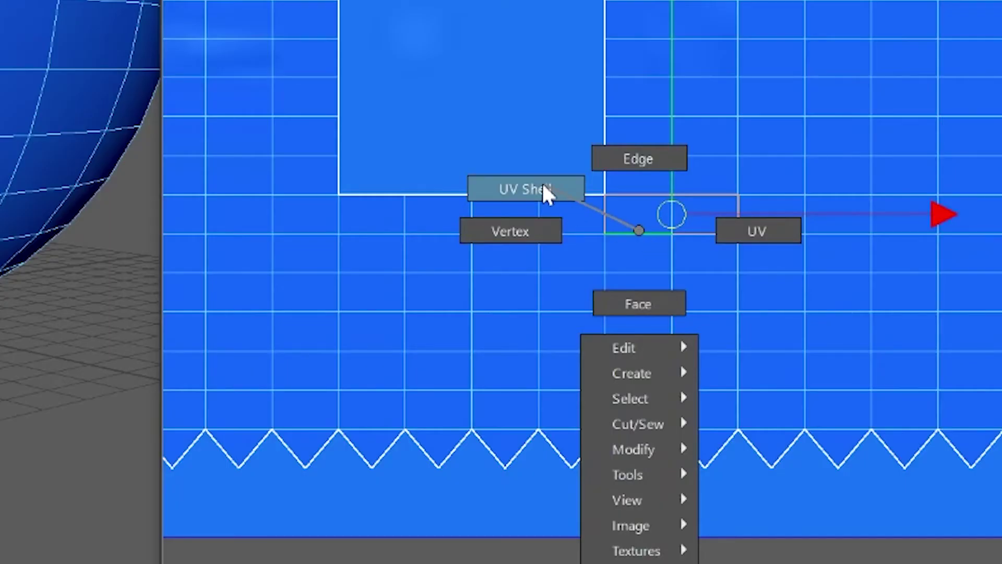
right_drag(541, 181, 509, 187)
click(674, 214)
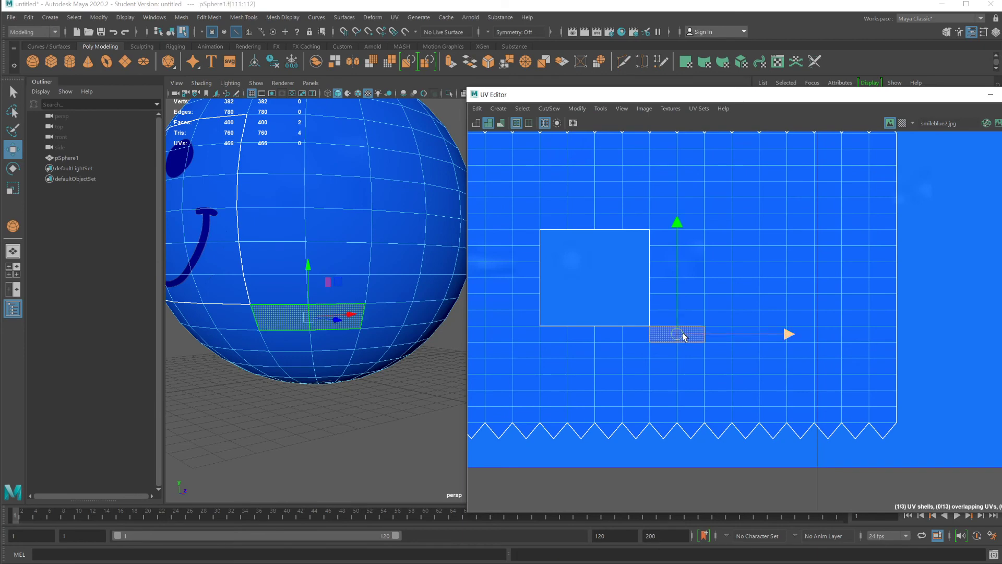
scroll(682, 337, down, 5)
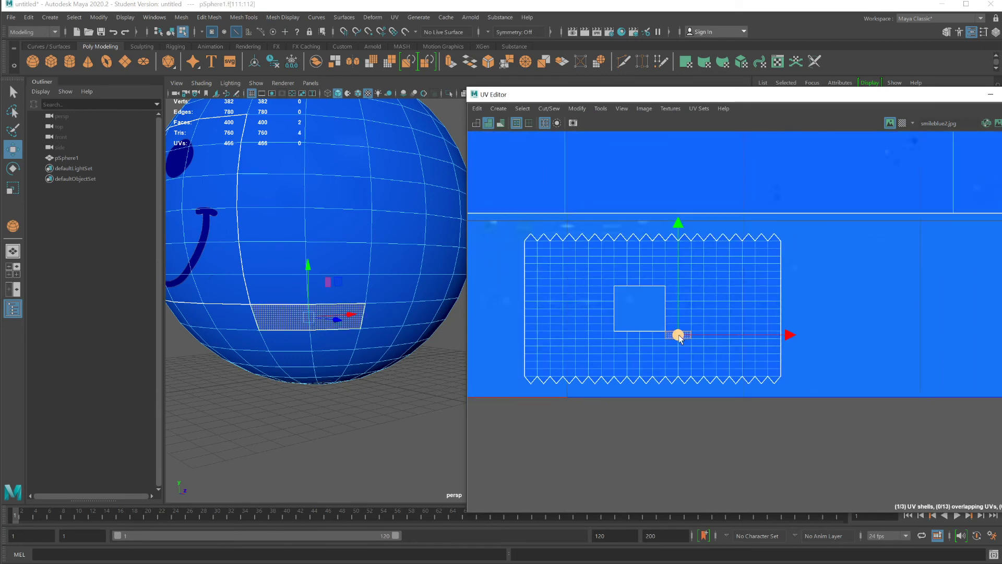
scroll(679, 337, down, 2)
drag(678, 338, 1001, 347)
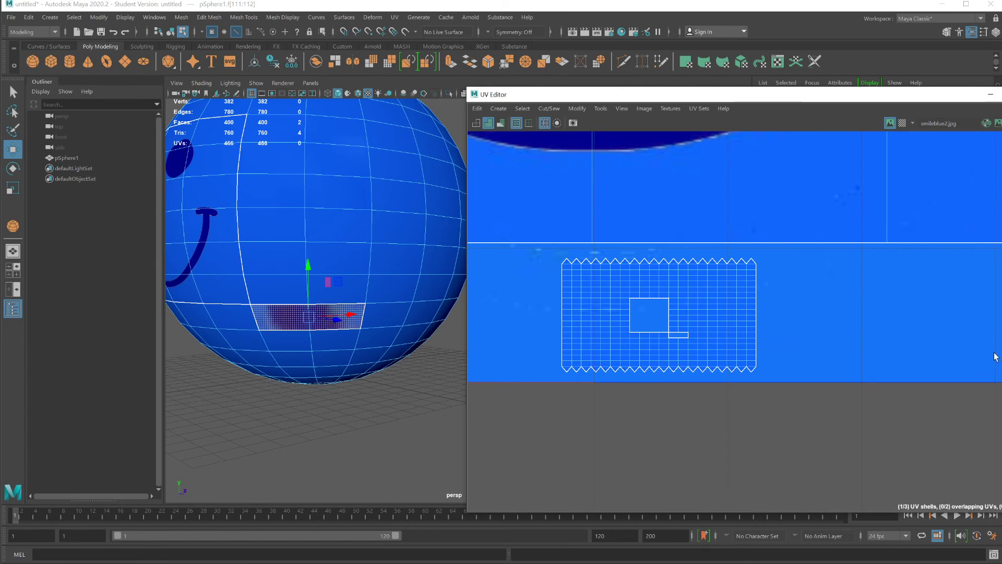
- Restore the patch selection and pan the UV Editor to the SMILE lettering
click(366, 401)
click(428, 336)
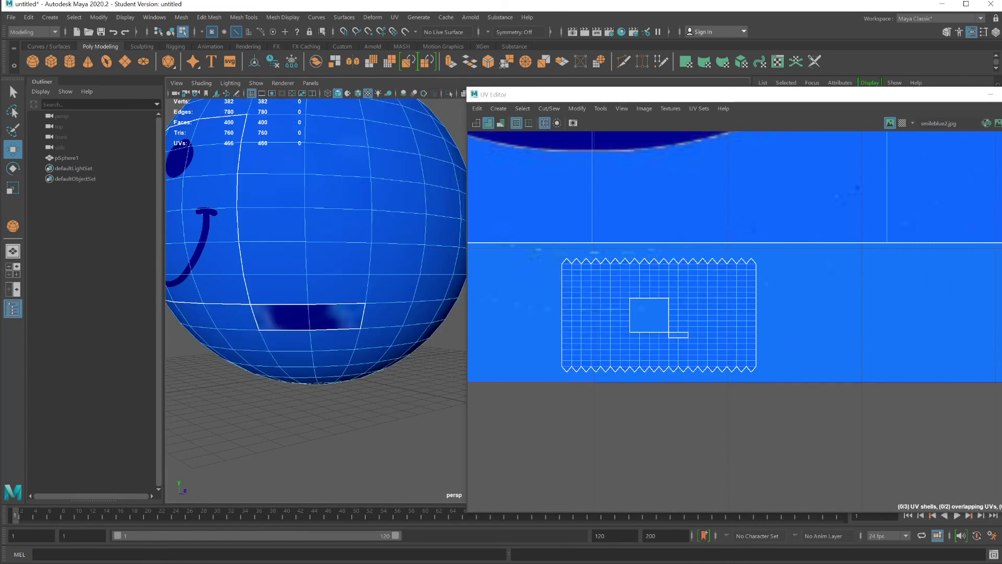
key(ctrl+z)
key(ctrl+z)
drag(869, 99, 767, 106)
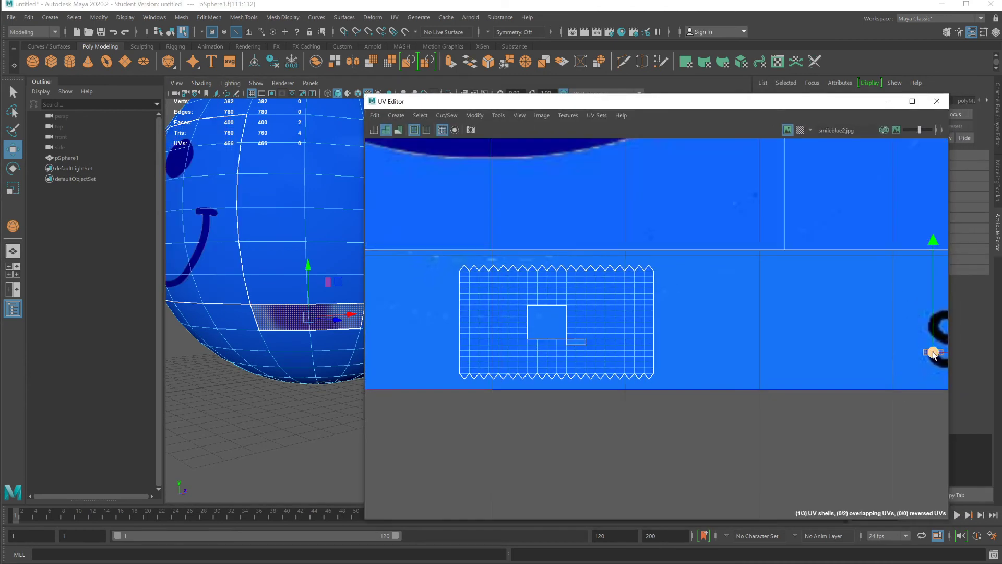
mouse_move(934, 355)
mouse_down()
mouse_move(559, 343)
mouse_move(927, 354)
mouse_up()
scroll(896, 355, up, 2)
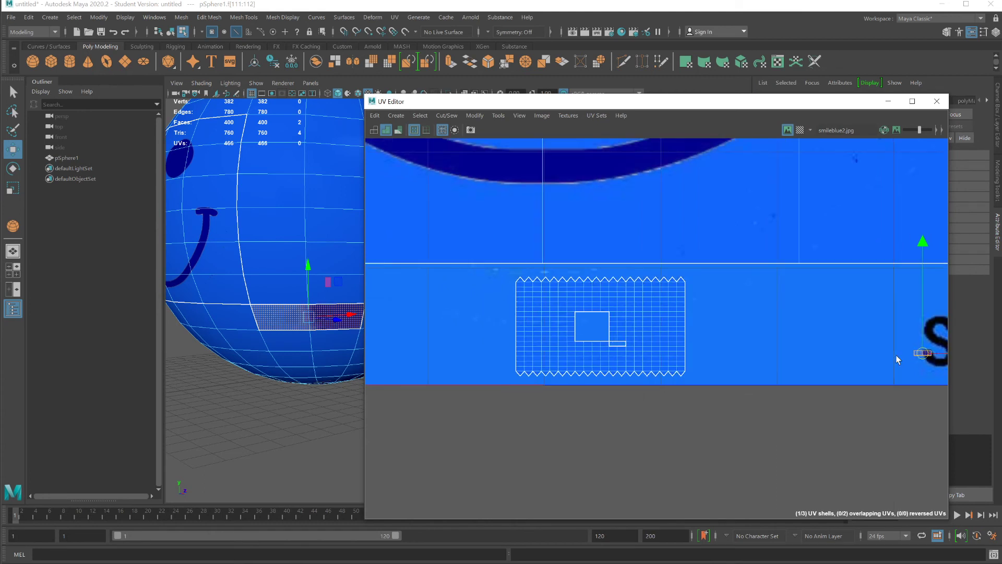
scroll(895, 355, down, 1)
alt+middle_drag(895, 355, 642, 380)
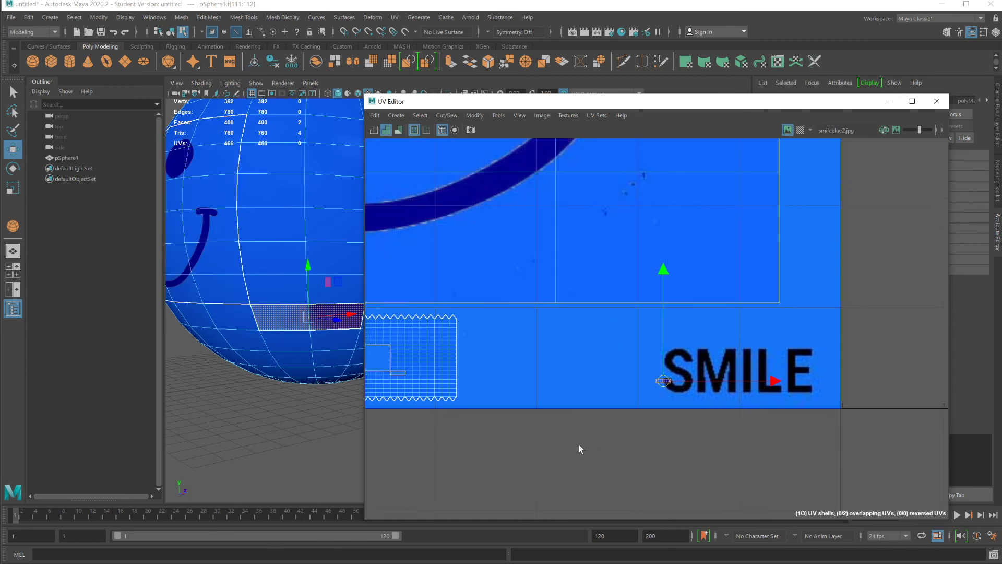
scroll(659, 386, up, 2)
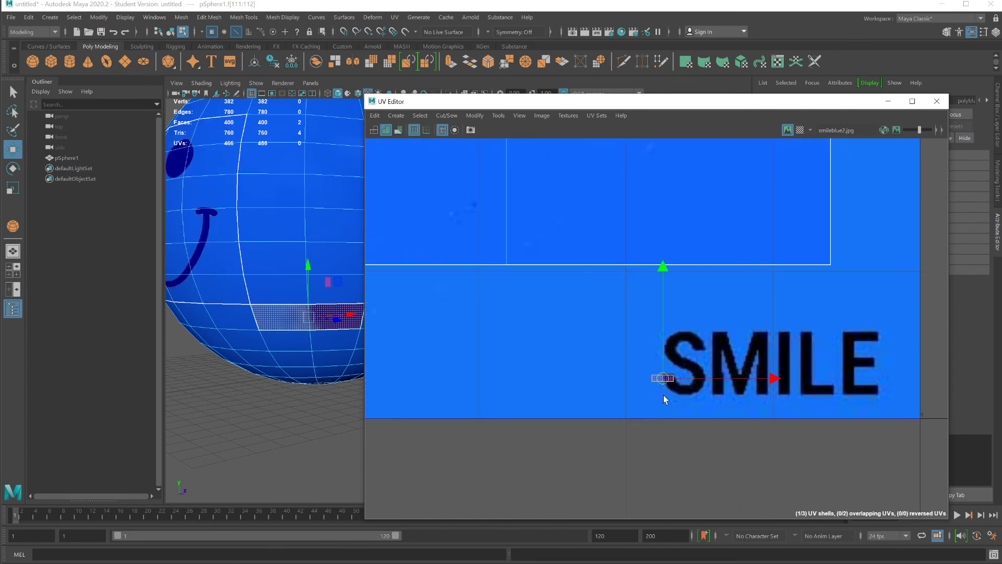
- Scale the patch shell up, move it over SMILE, then return to Object Mode
key(r)
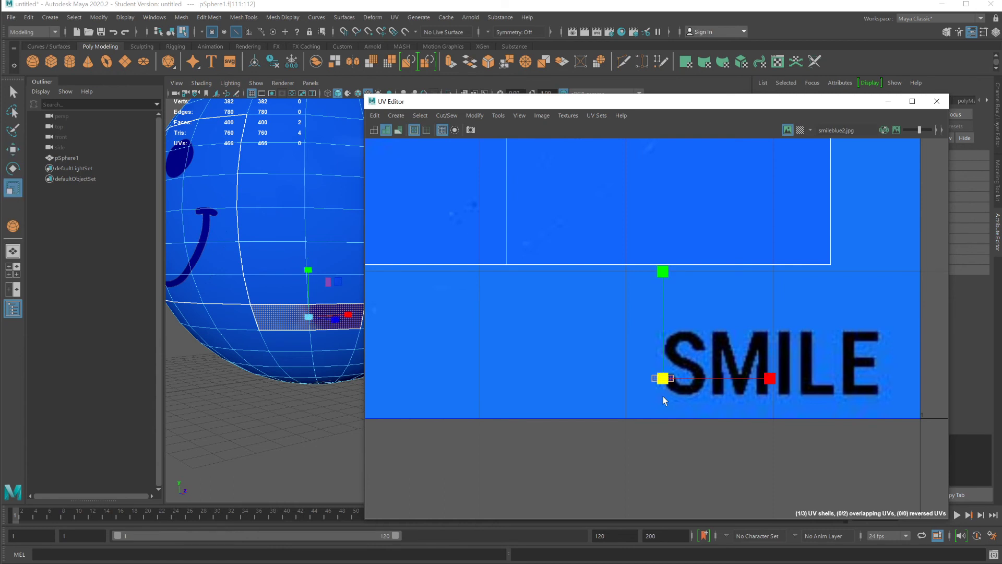
drag(663, 377, 820, 344)
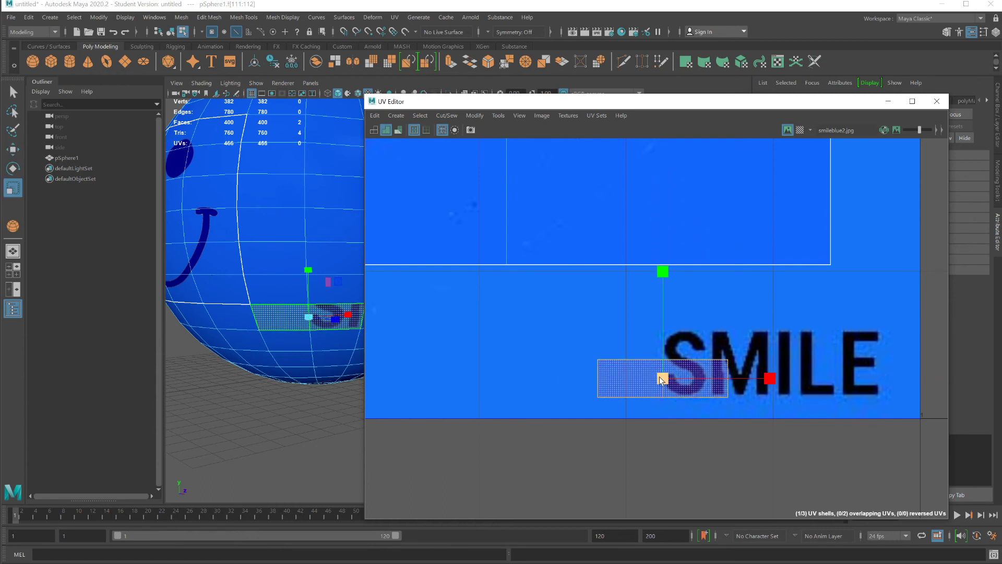
drag(660, 379, 814, 360)
key(w)
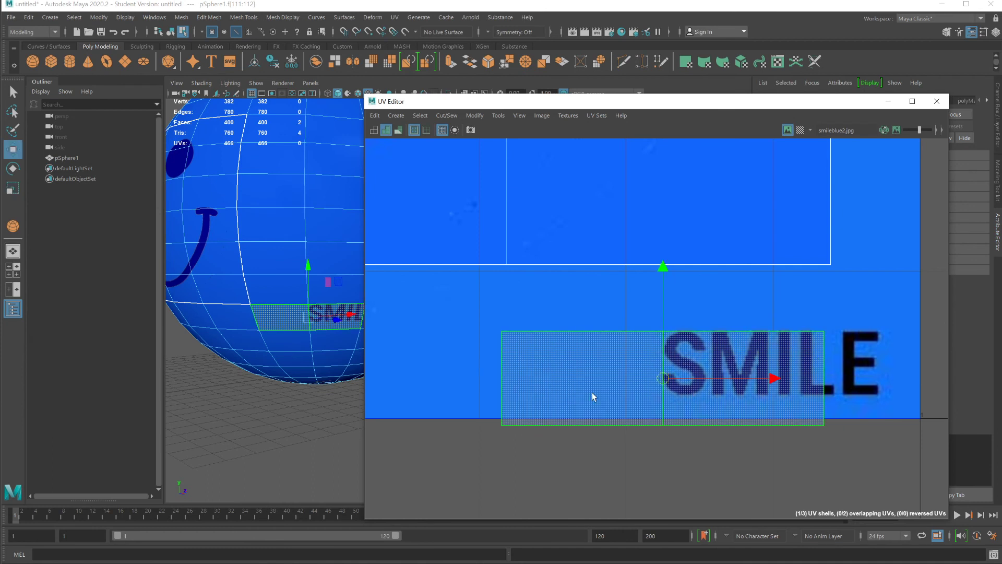
drag(663, 378, 758, 362)
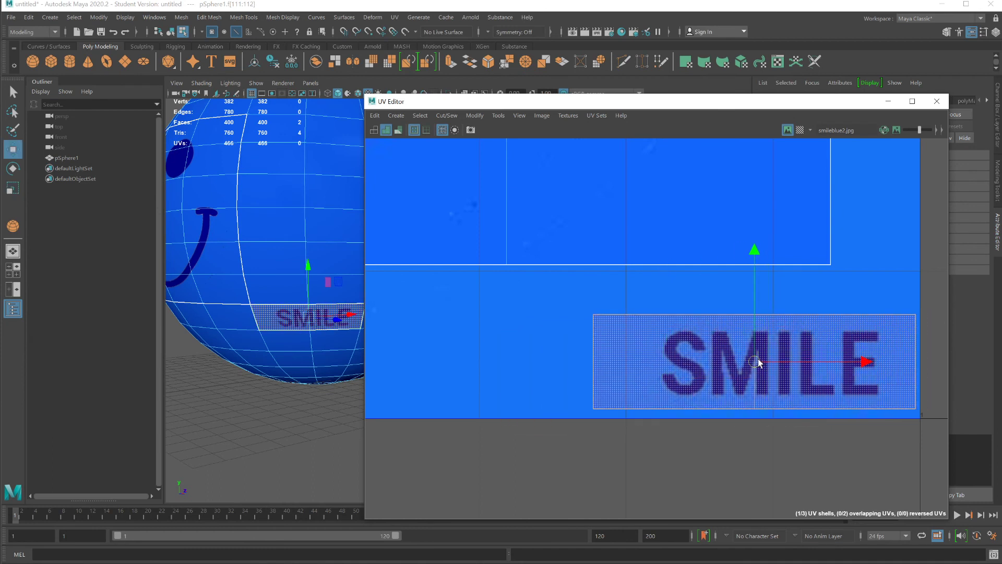
click(320, 421)
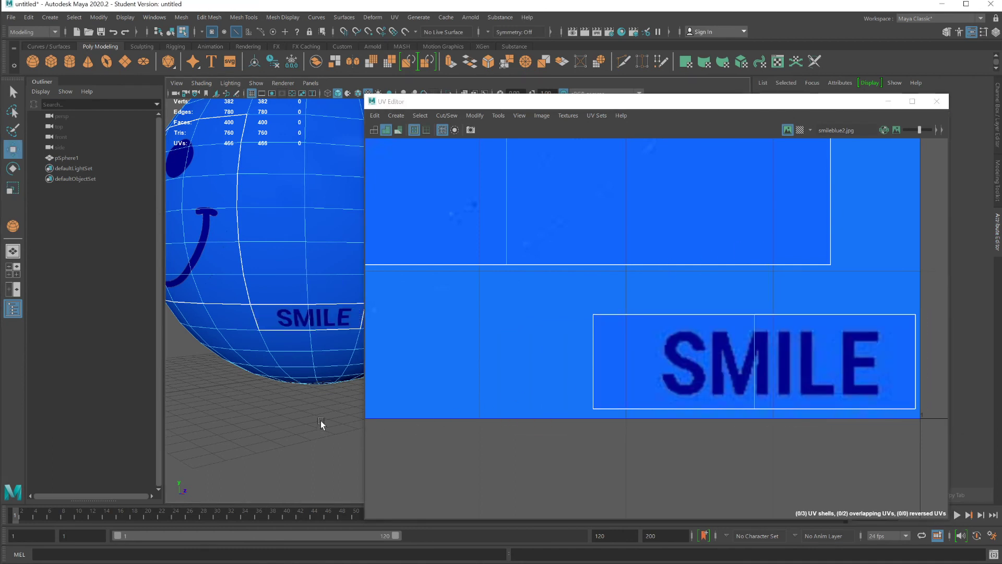
right_drag(302, 291, 347, 275)
scroll(469, 345, down, 5)
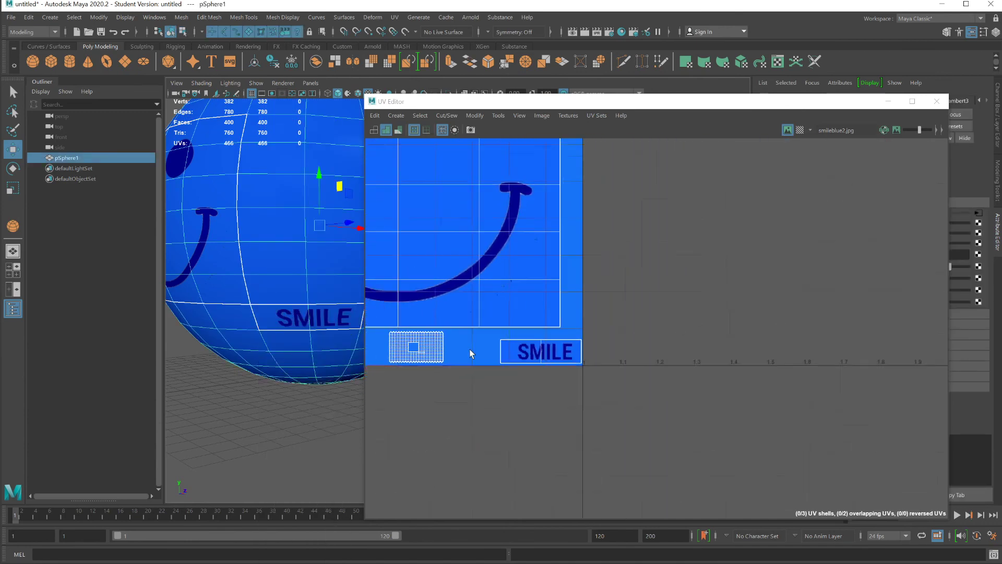
- Move the UV Editor off the sphere and tumble the camera to its front smiley face
scroll(468, 348, down, 3)
alt+middle_drag(559, 425, 725, 480)
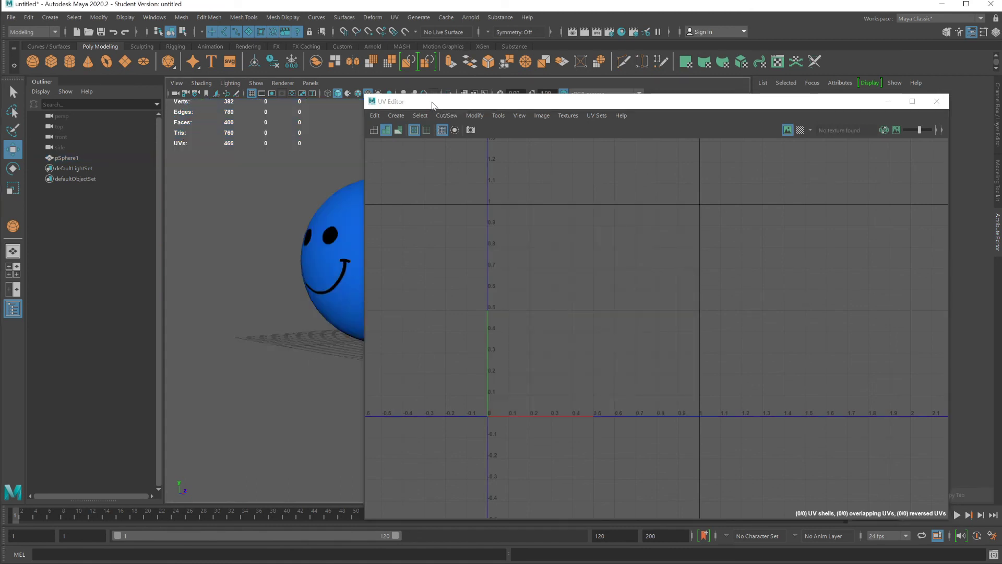
drag(423, 102, 658, 228)
mouse_move(323, 330)
alt+mouse_down()
mouse_move(390, 336)
mouse_move(405, 358)
mouse_move(356, 334)
mouse_move(313, 340)
mouse_move(357, 334)
mouse_move(341, 334)
alt+mouse_up()
- In Photoshop, zoom into the smile's left end on smile.jpg, then back out to the whole image
key(alt+Tab)
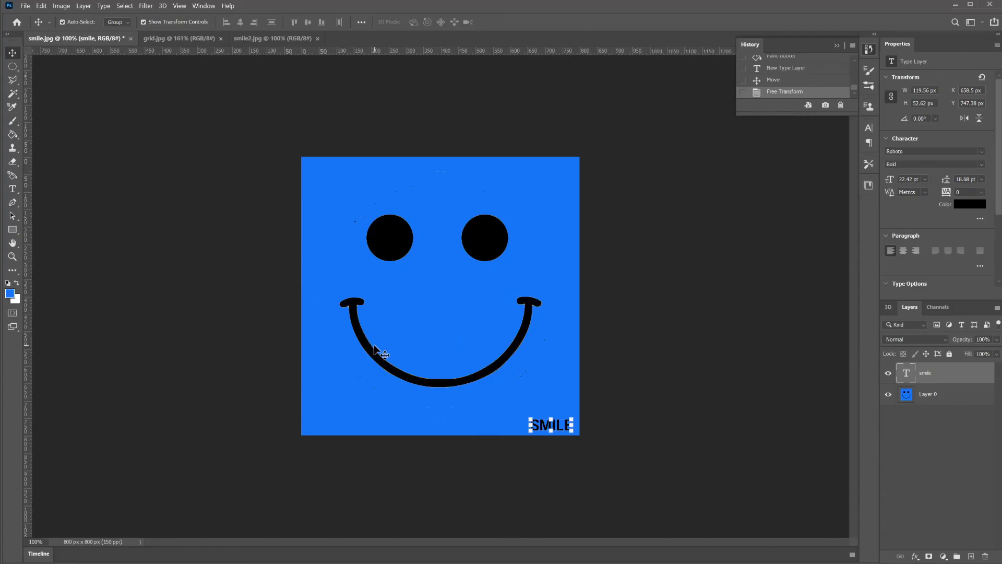
click(13, 256)
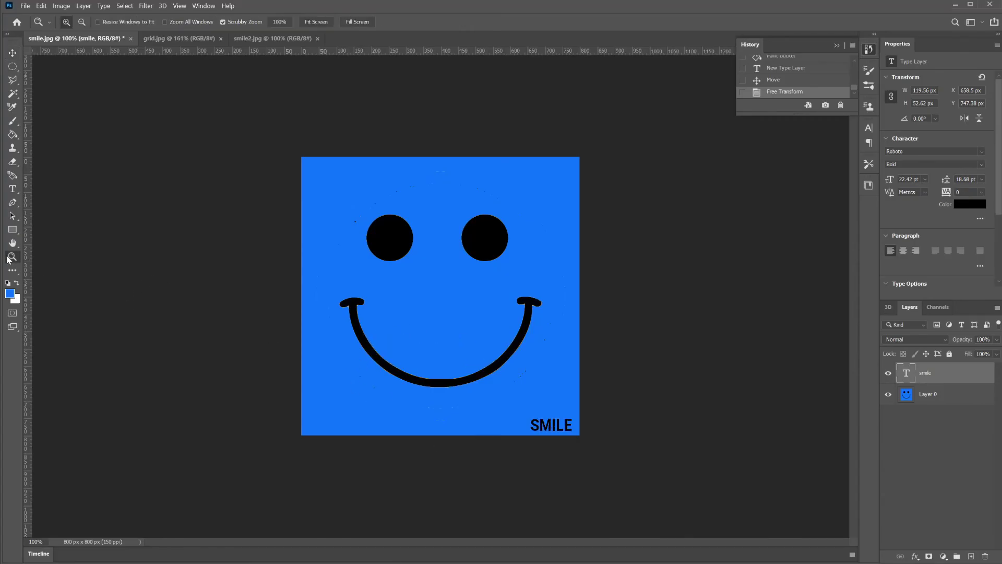
click(362, 402)
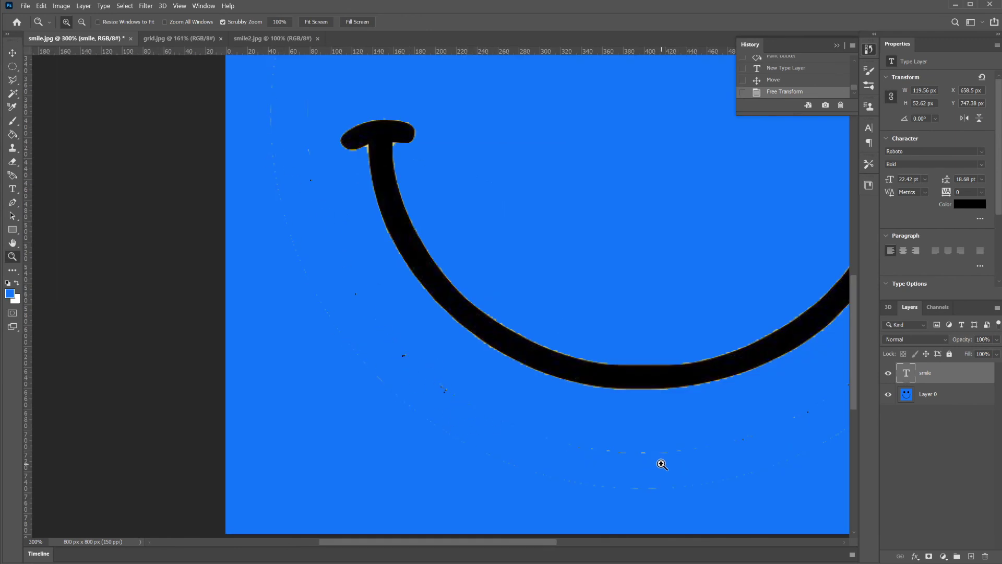
alt+click(638, 422)
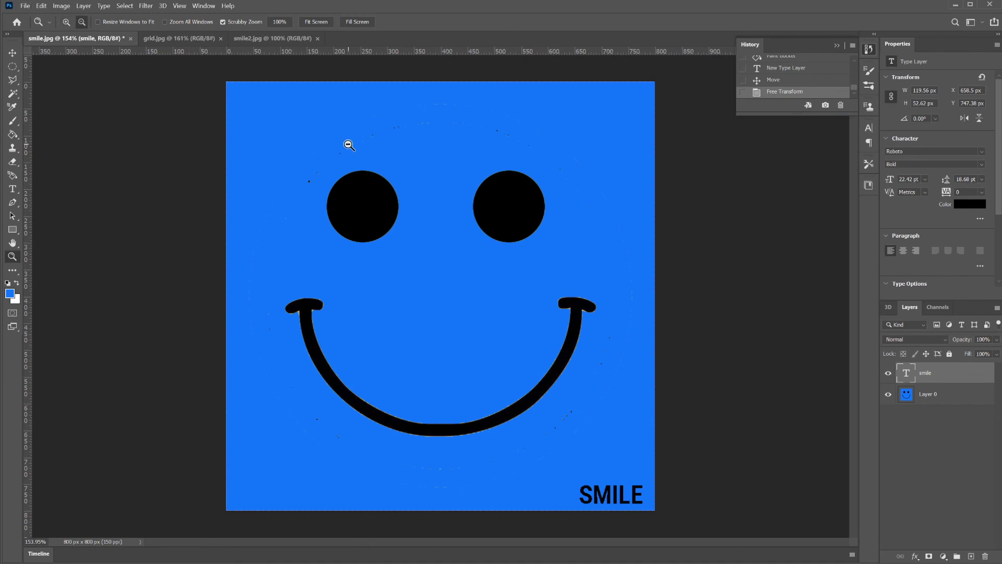
alt+scroll(348, 145, up, 3)
alt+scroll(349, 144, down, 4)
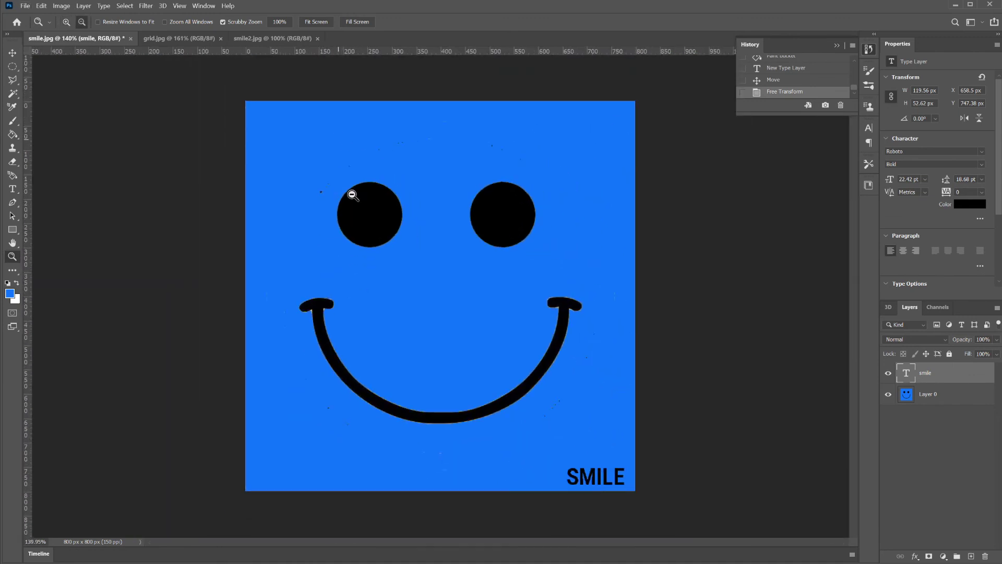